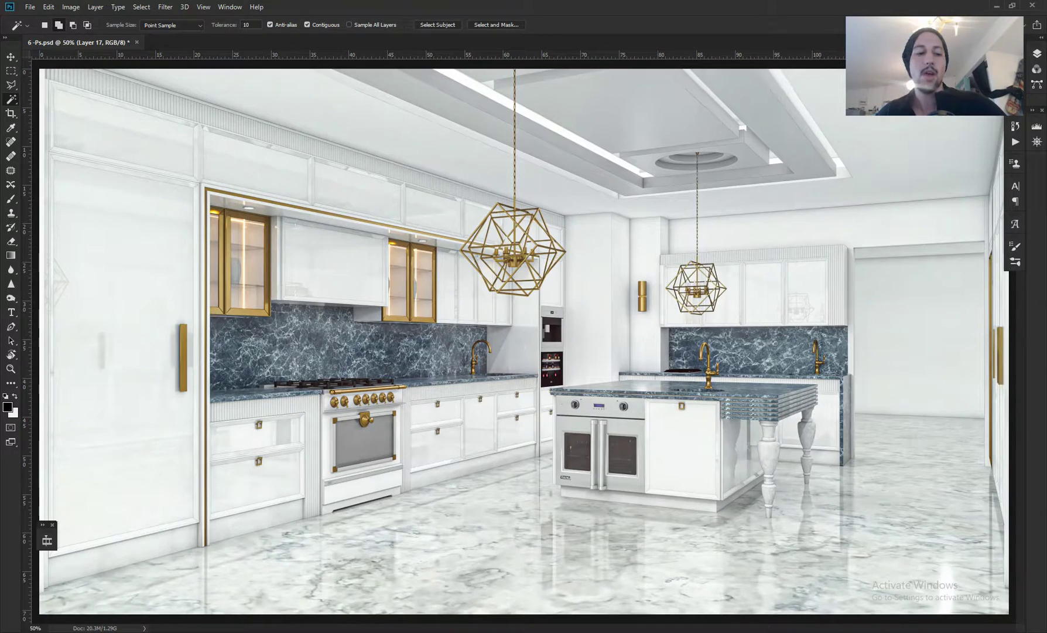
- Examine the blue marble backsplash in the kitchen image and its source marble texture on Pixabay in the browser
key("ctrl+equal")
key("ctrl+equal")
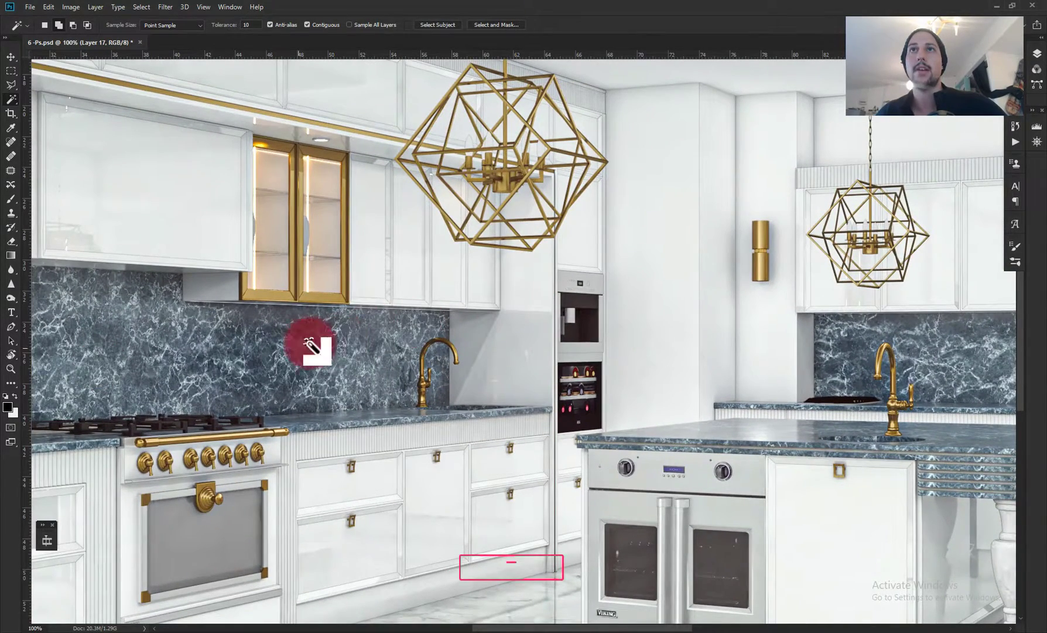
left_click_drag(219, 358, 432, 352)
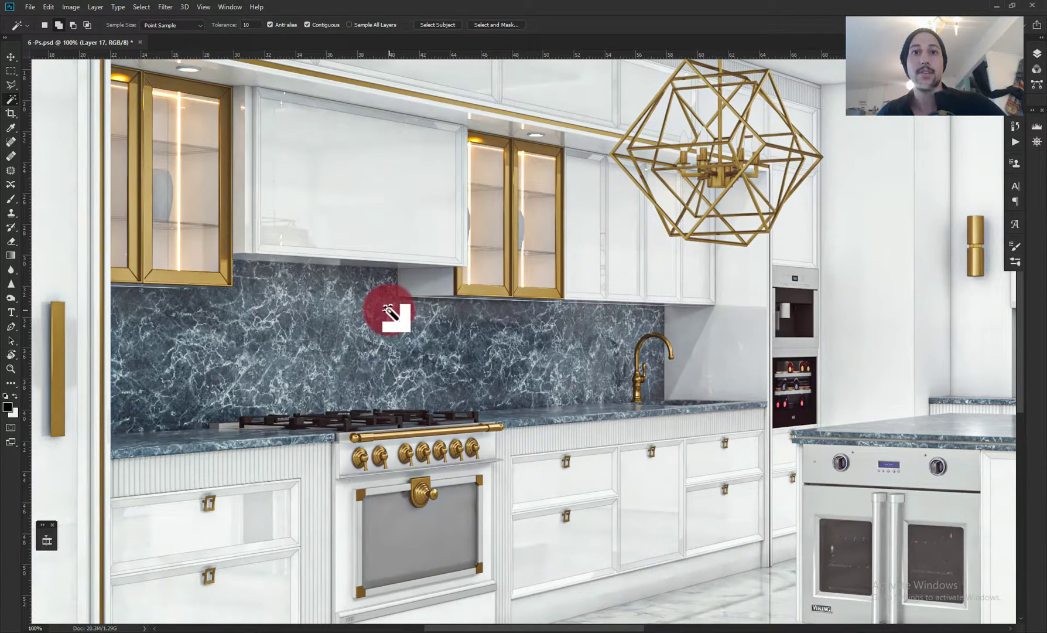
key("alt+Tab")
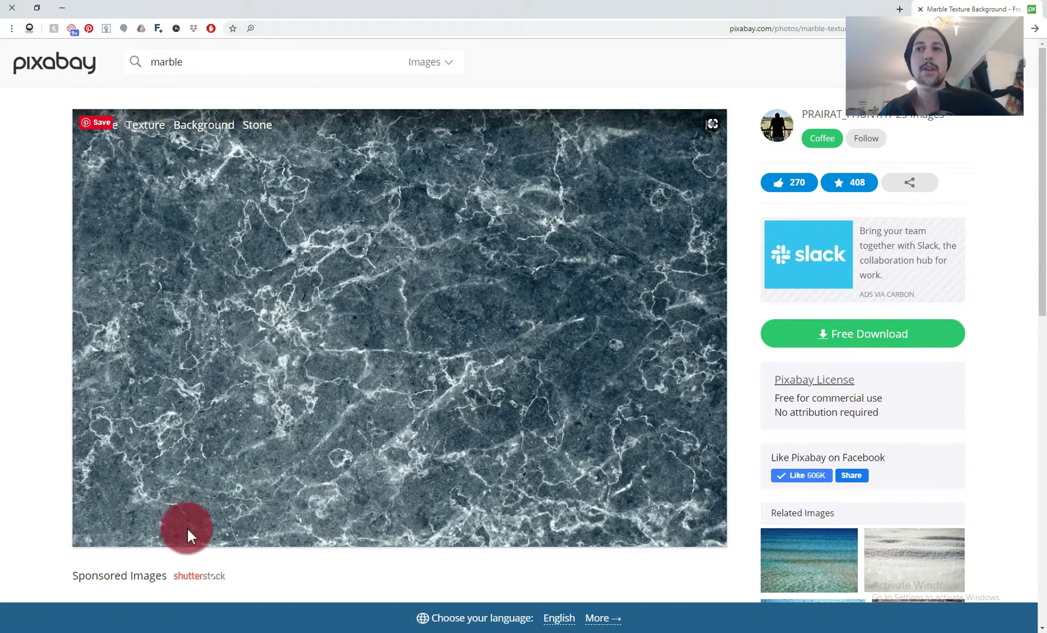
mouse_move(468, 628)
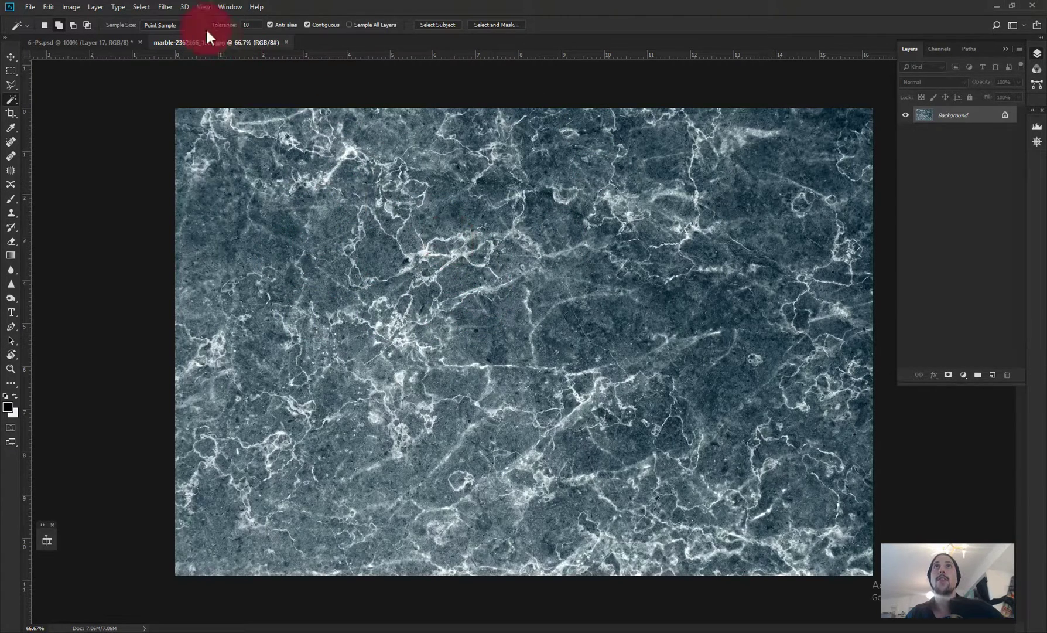
left_click(166, 7)
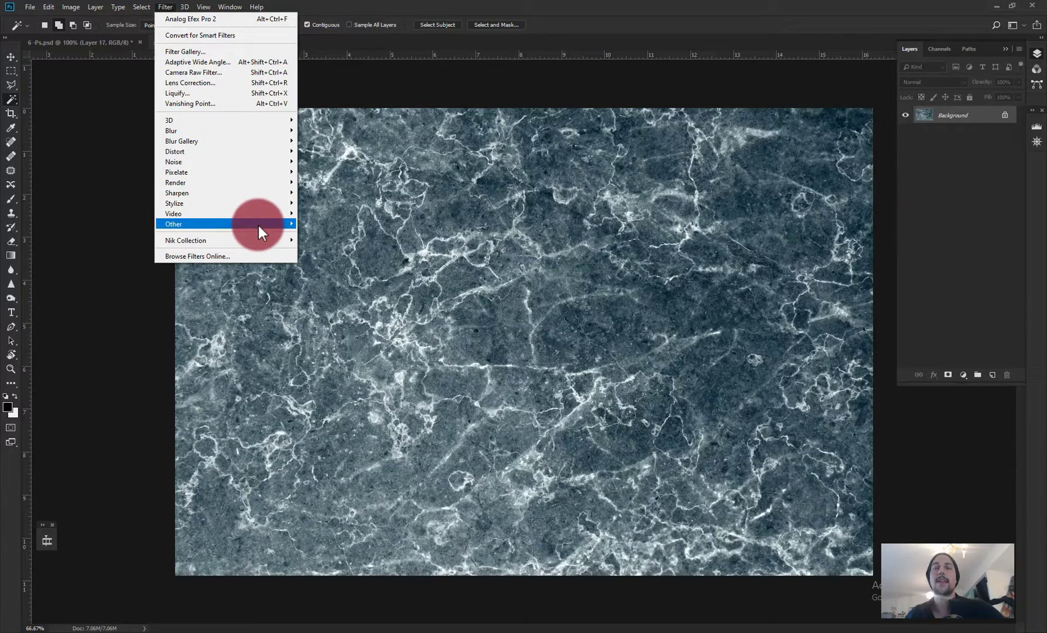
mouse_move(258, 225)
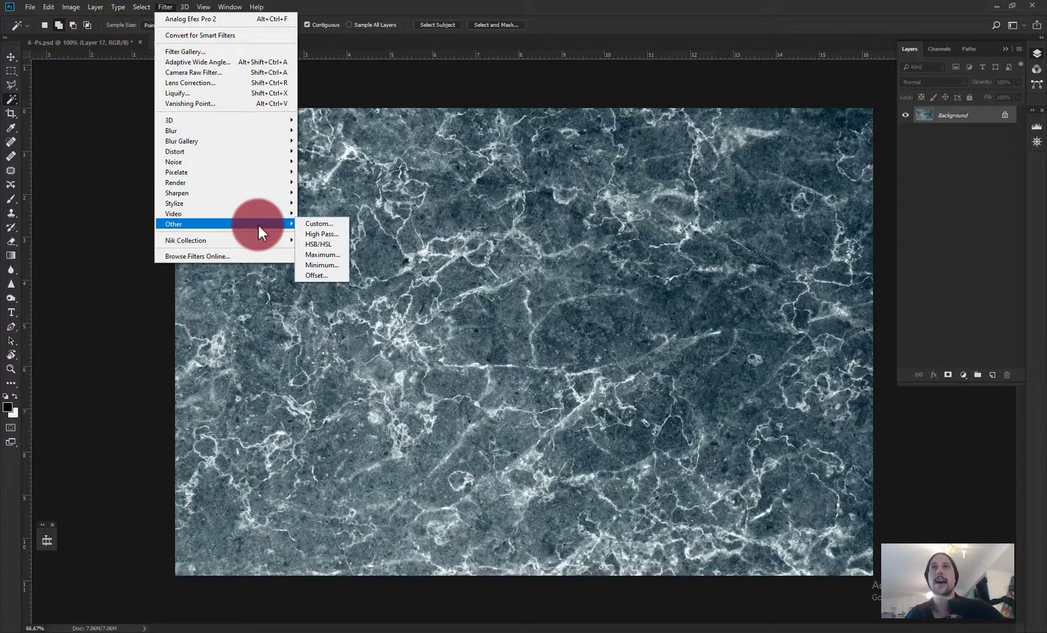
left_click(330, 275)
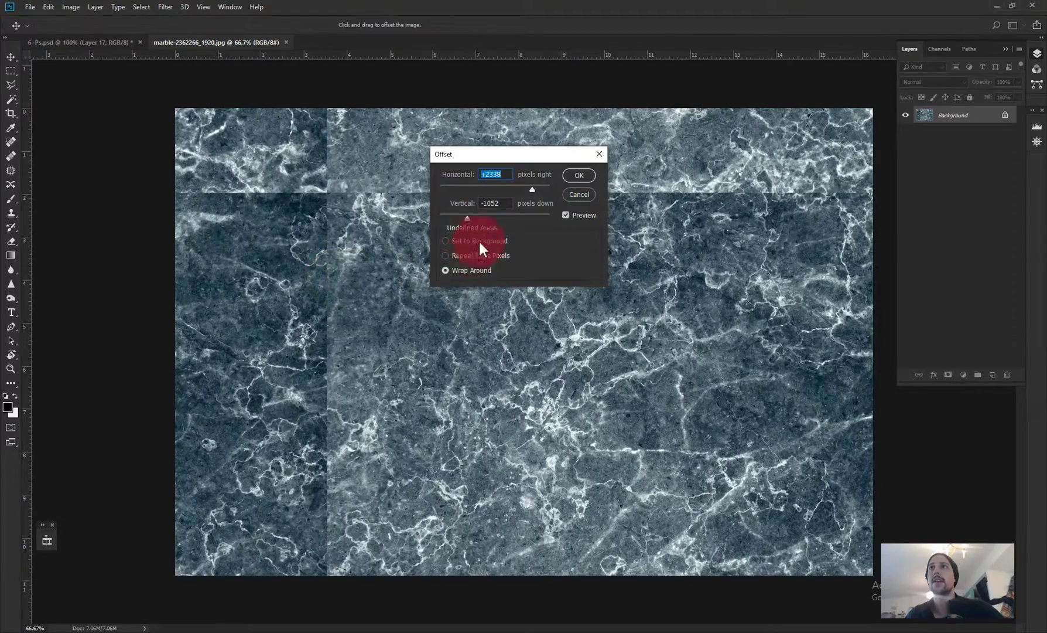
mouse_move(470, 218)
left_mouse_down()
mouse_move(490, 222)
mouse_move(481, 221)
left_mouse_up()
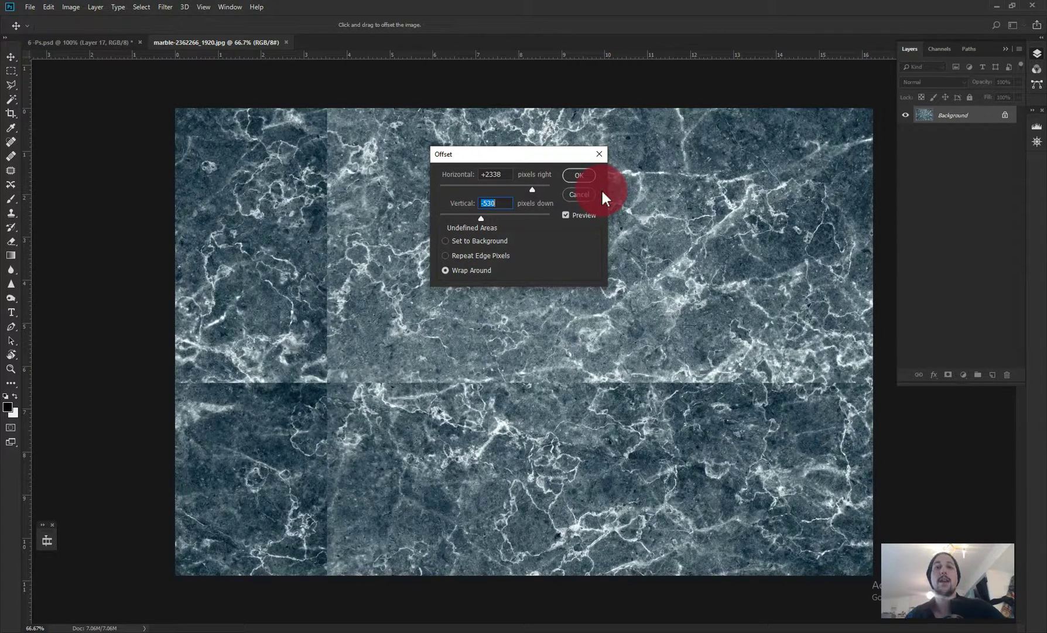
key("Escape")
key("w")
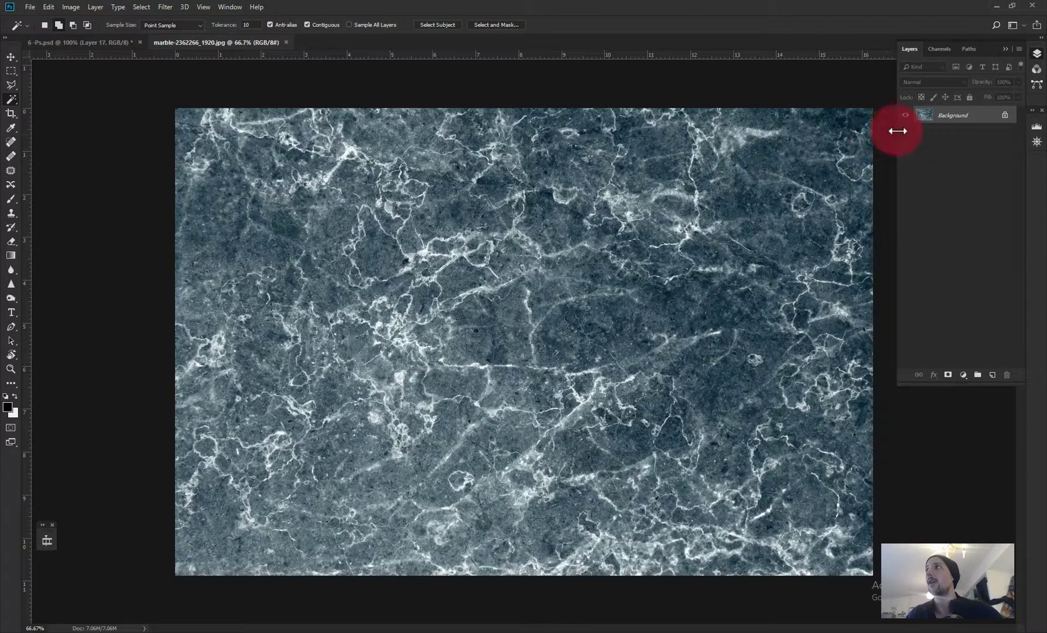
- Unlock the marble's Background layer and set up a canvas resize in percent, anchored at the upper-left corner
left_click(1005, 116)
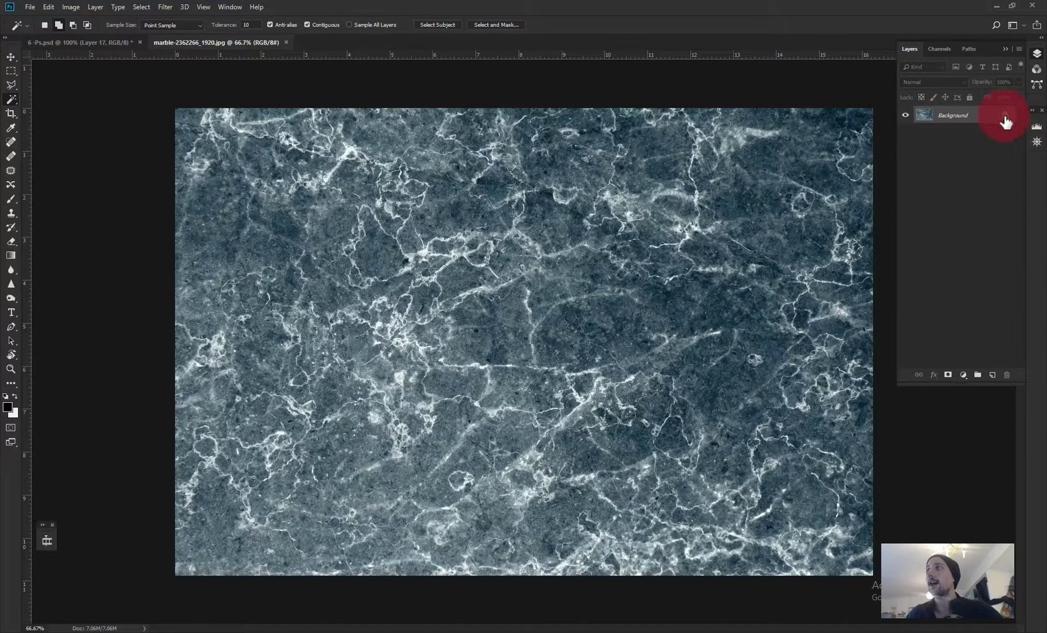
left_click(49, 6)
mouse_move(71, 7)
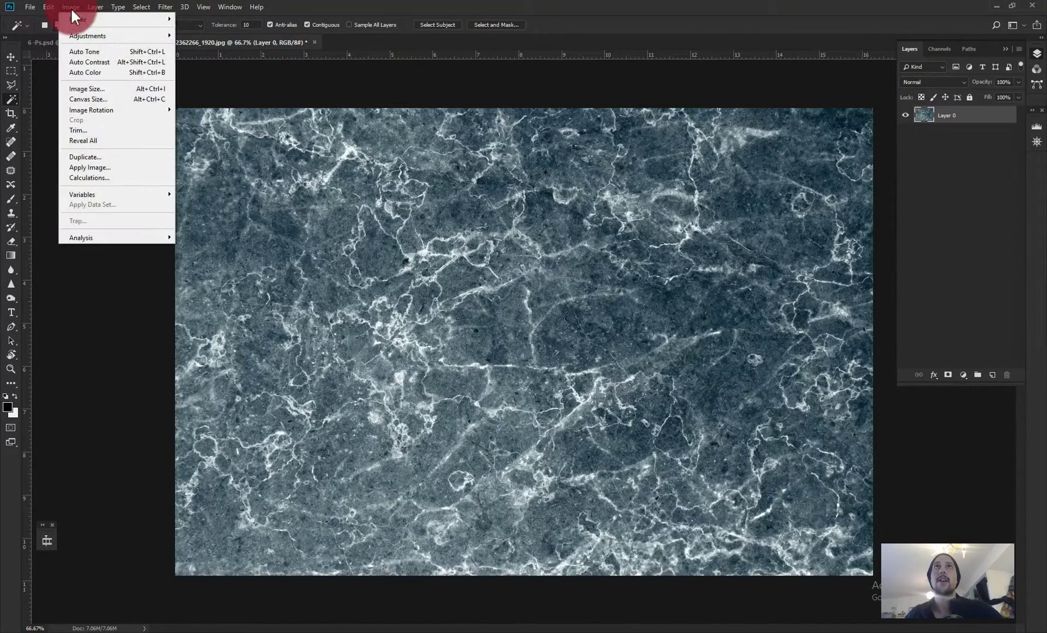
left_click(99, 100)
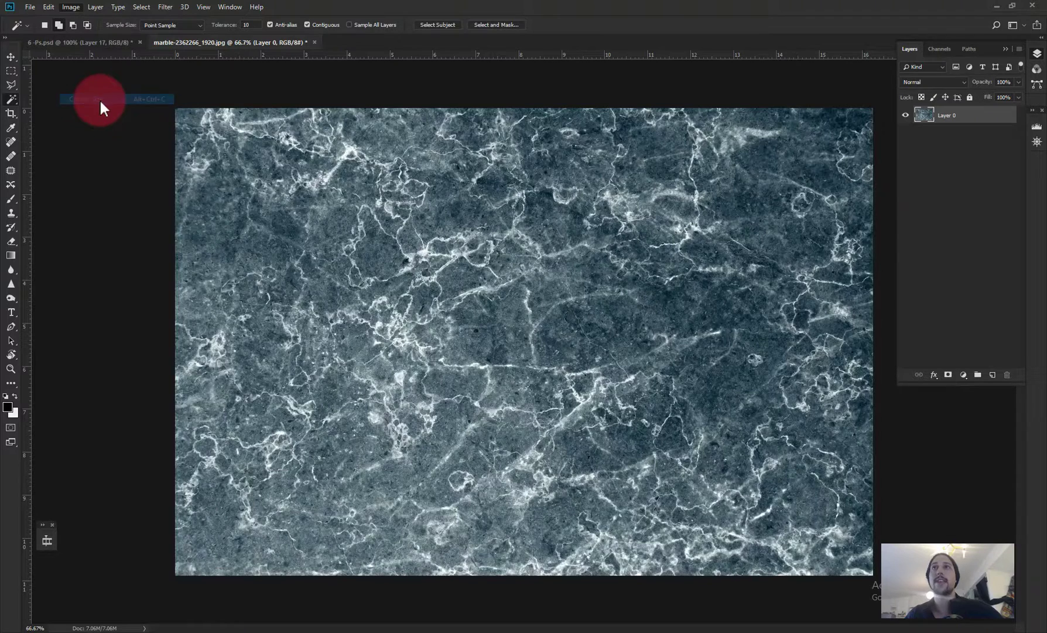
left_click(268, 240)
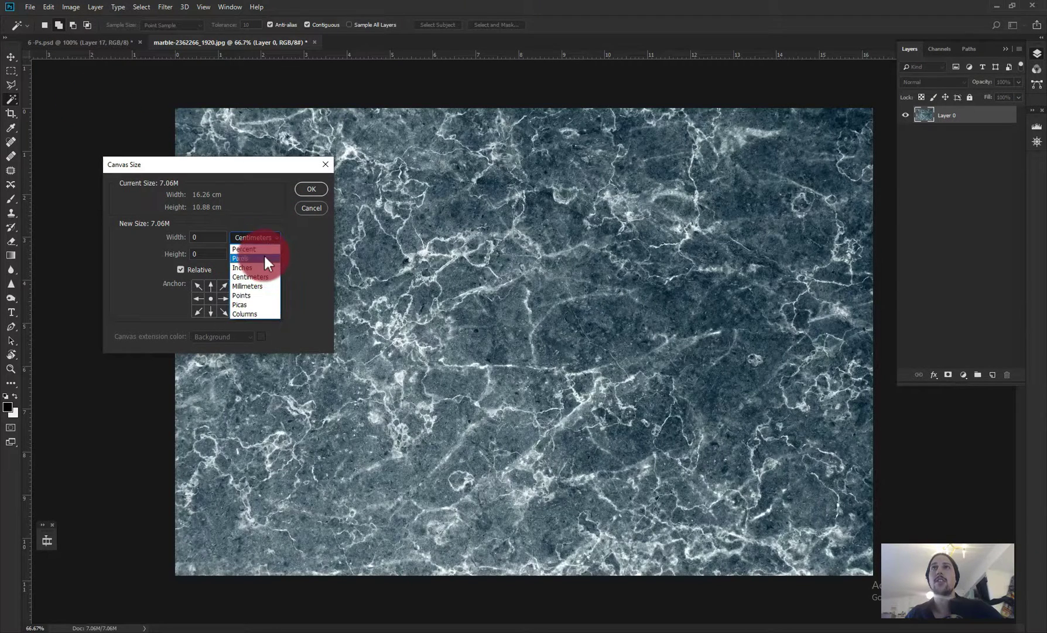
left_click(260, 252)
left_click(202, 285)
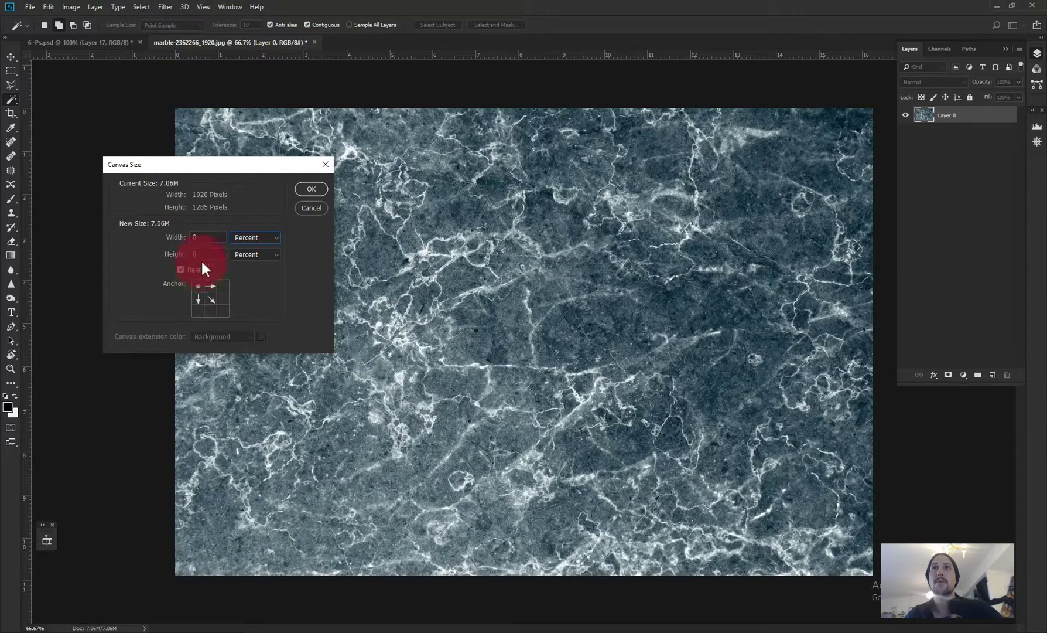
- Extend the marble canvas by a relative 100 percent in both width and height
left_click(196, 237)
type("10")
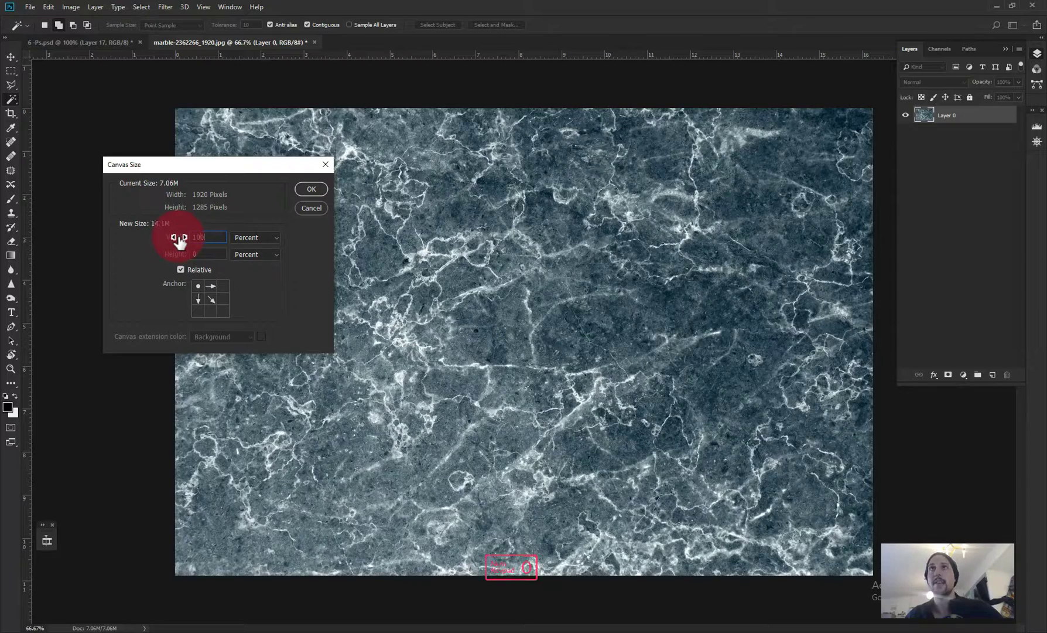
type("0")
key("Tab")
type("100")
key("Return")
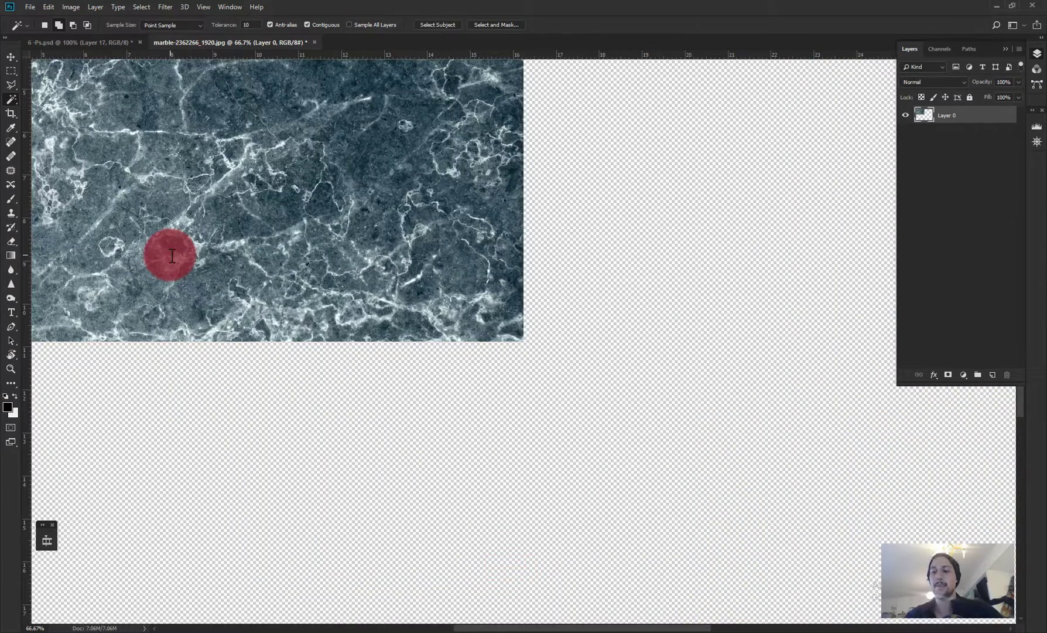
key("ctrl+minus")
key("ctrl+minus")
key("ctrl+minus")
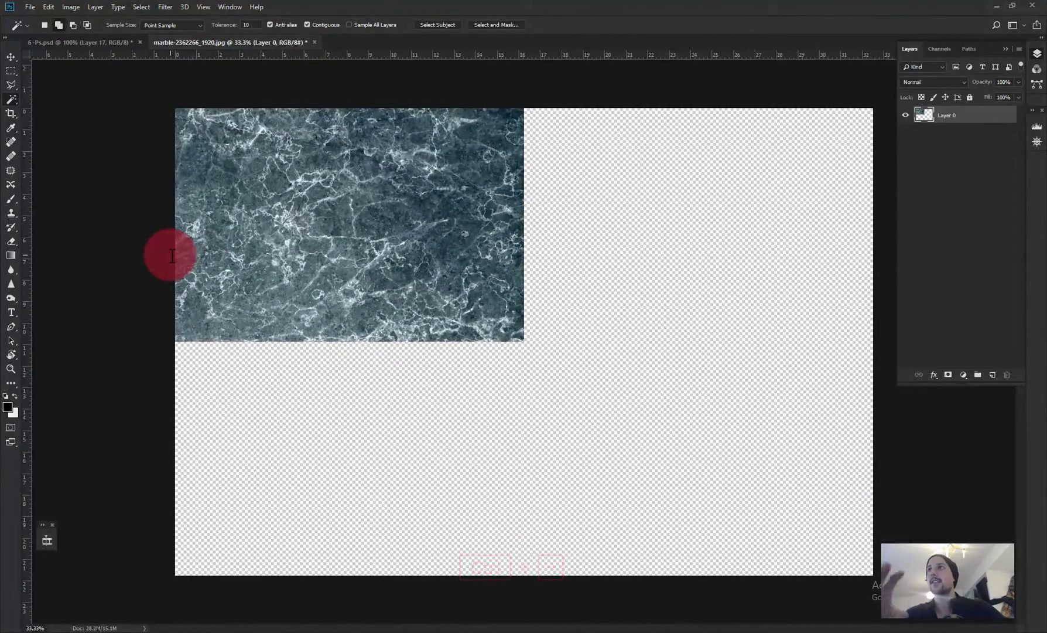
- Duplicate the marble layer and place the copy flush against the right edge of the original
key("v")
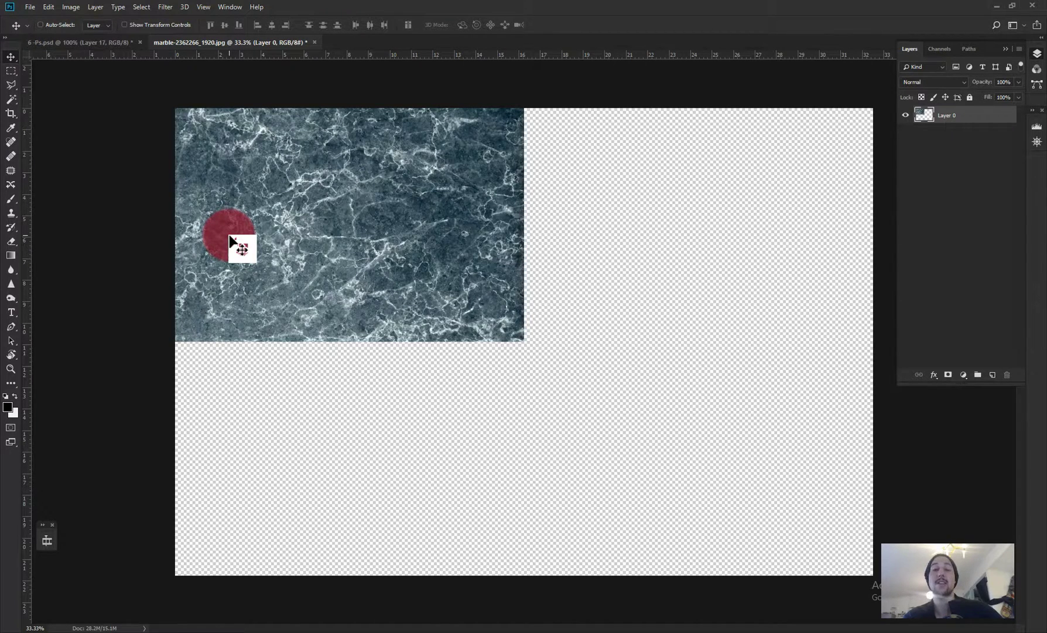
left_click_drag(229, 237, 692, 249)
key("alt")
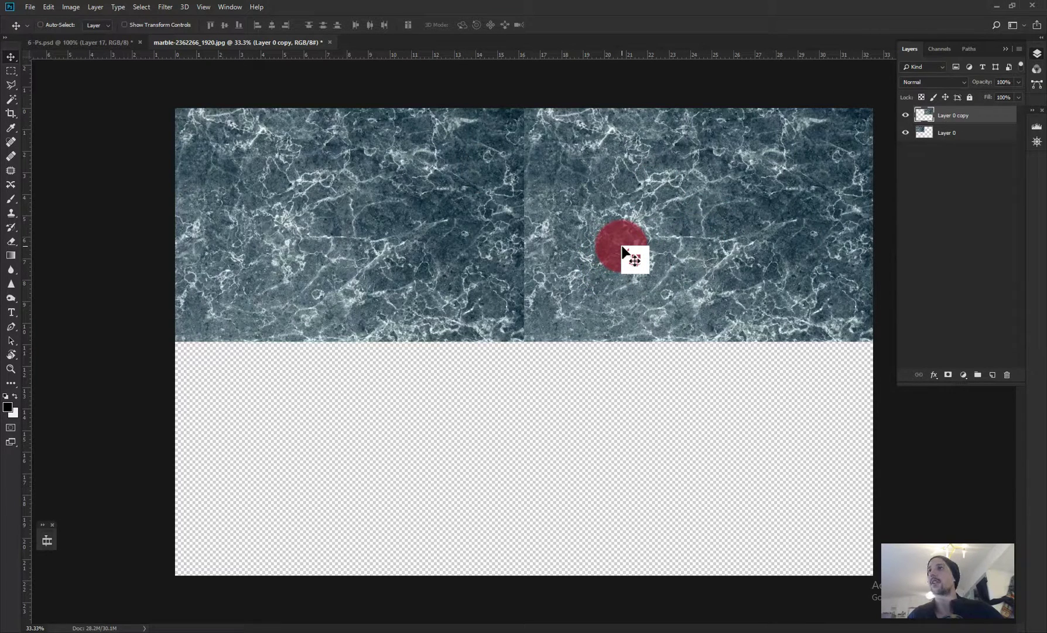
- Flip the marble copy horizontally and vertically with Free Transform, and shift it left to overlap the original
key("ctrl")
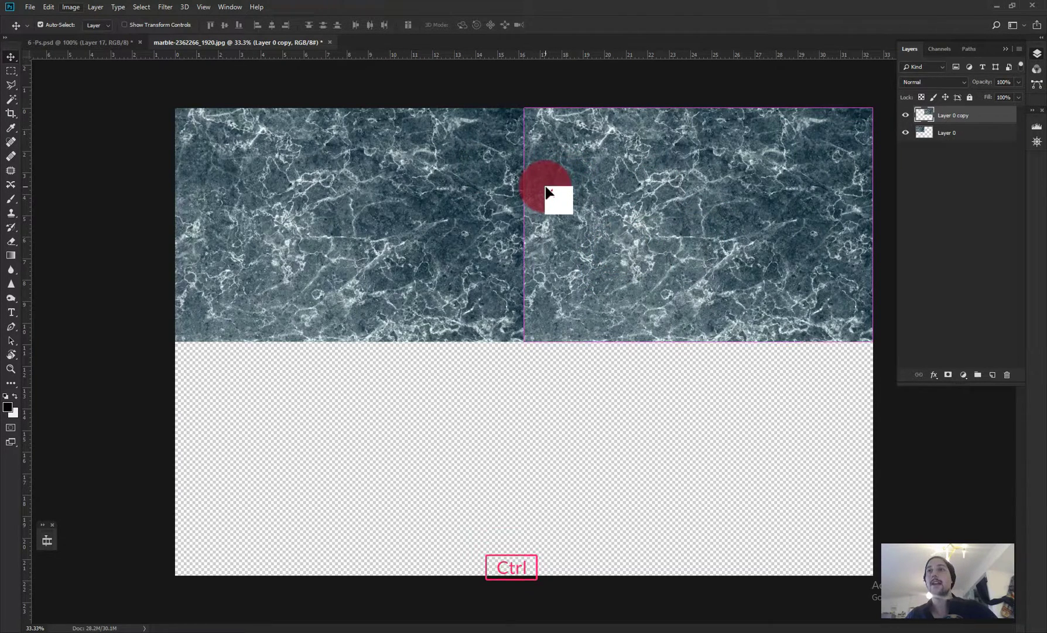
key("ctrl+t")
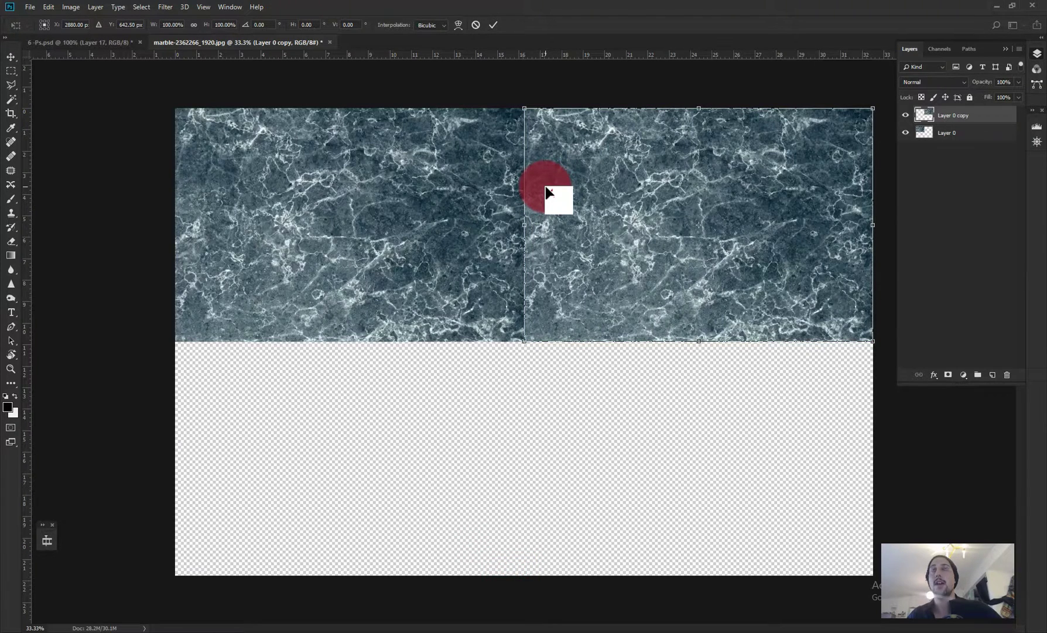
right_click(545, 186)
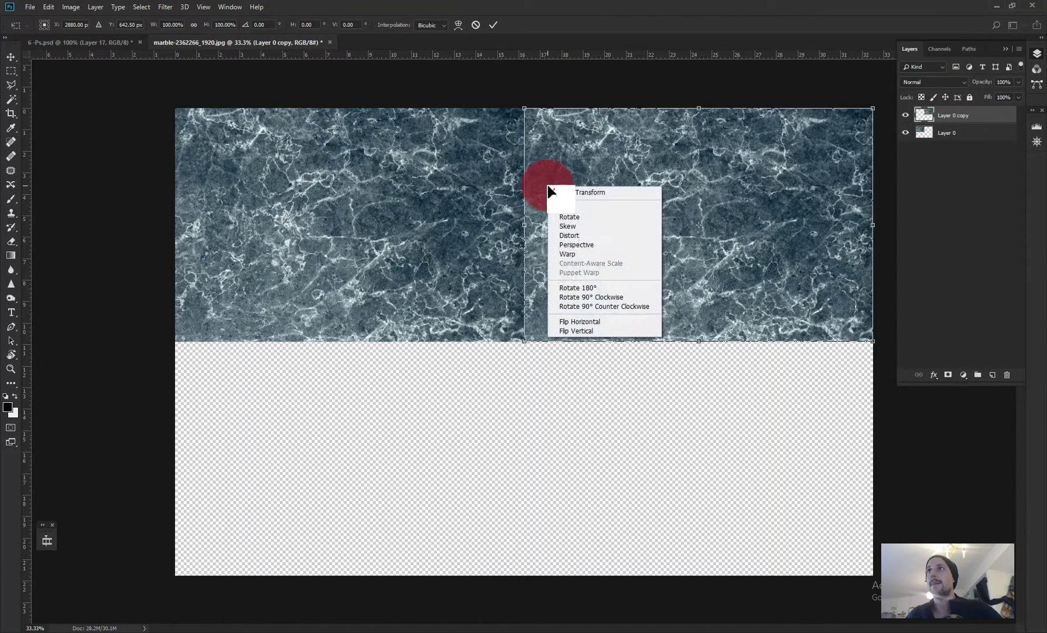
left_click(600, 323)
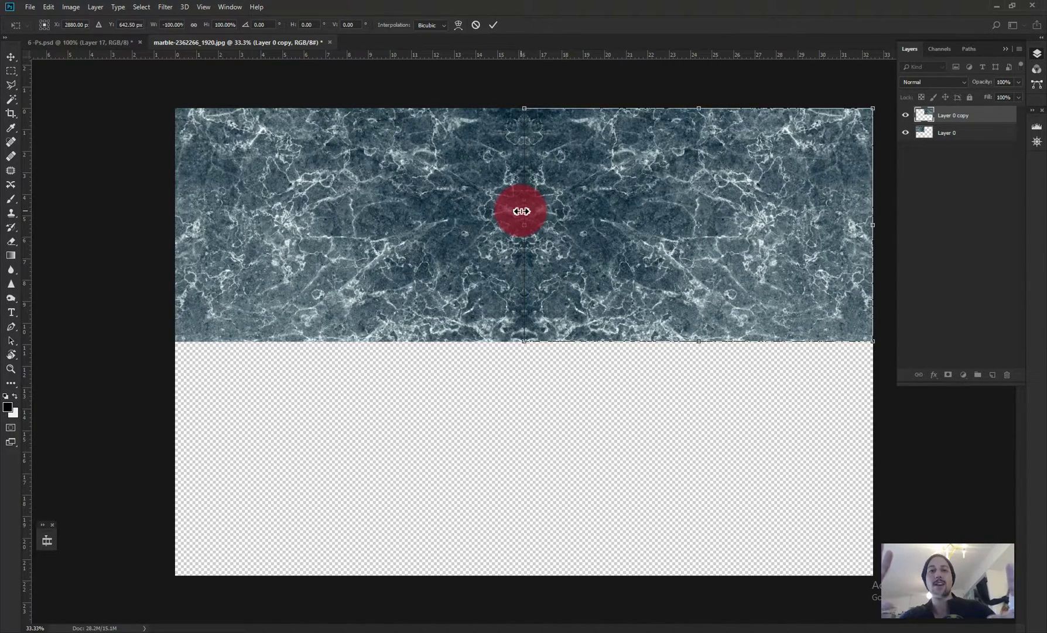
right_click(598, 191)
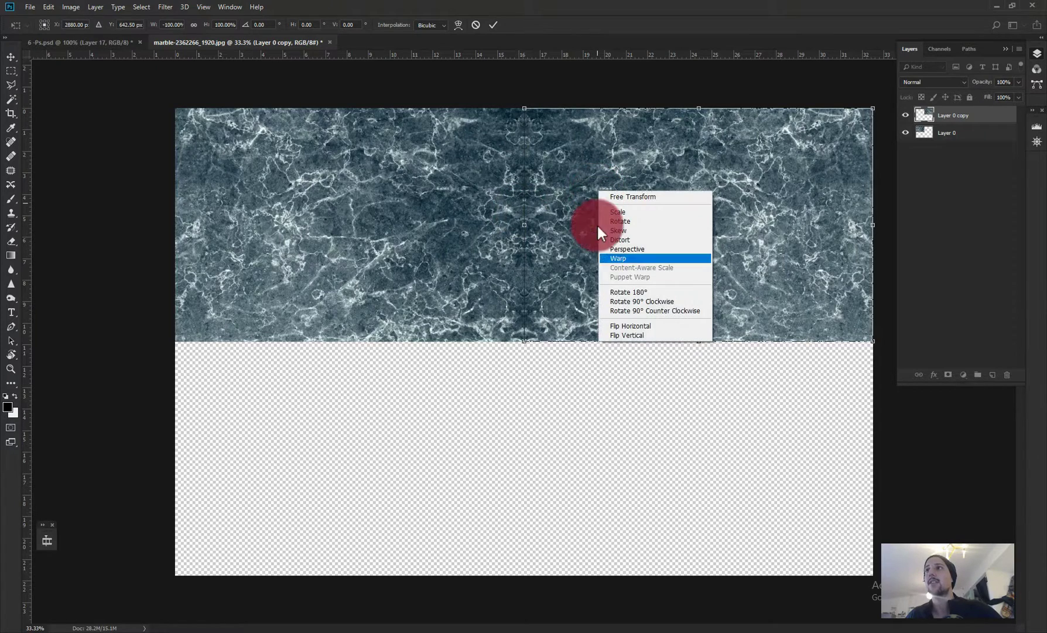
left_click(644, 334)
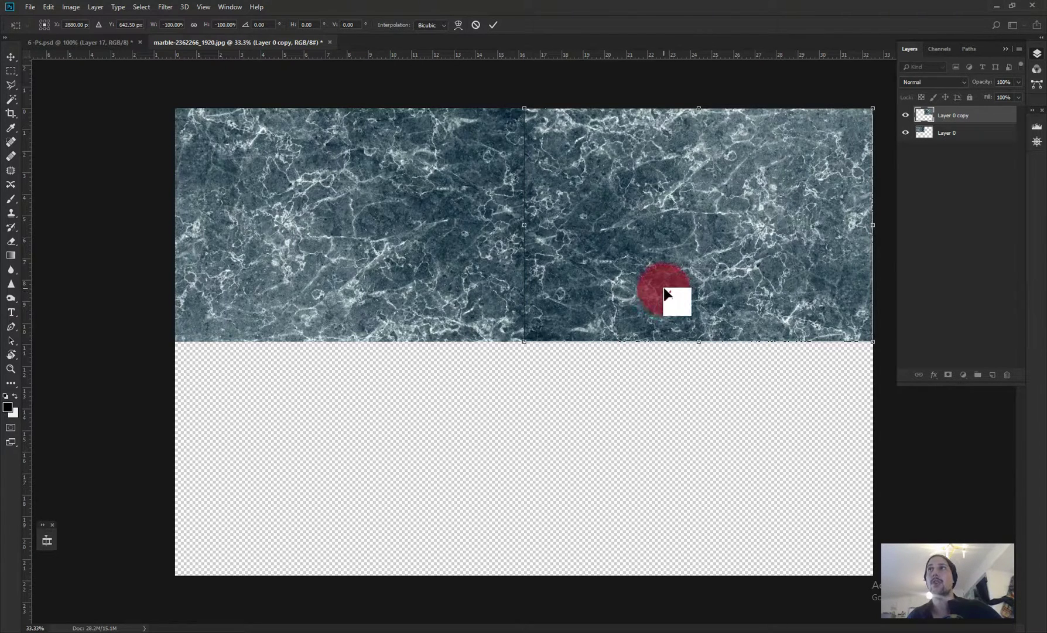
left_click_drag(664, 293, 568, 290)
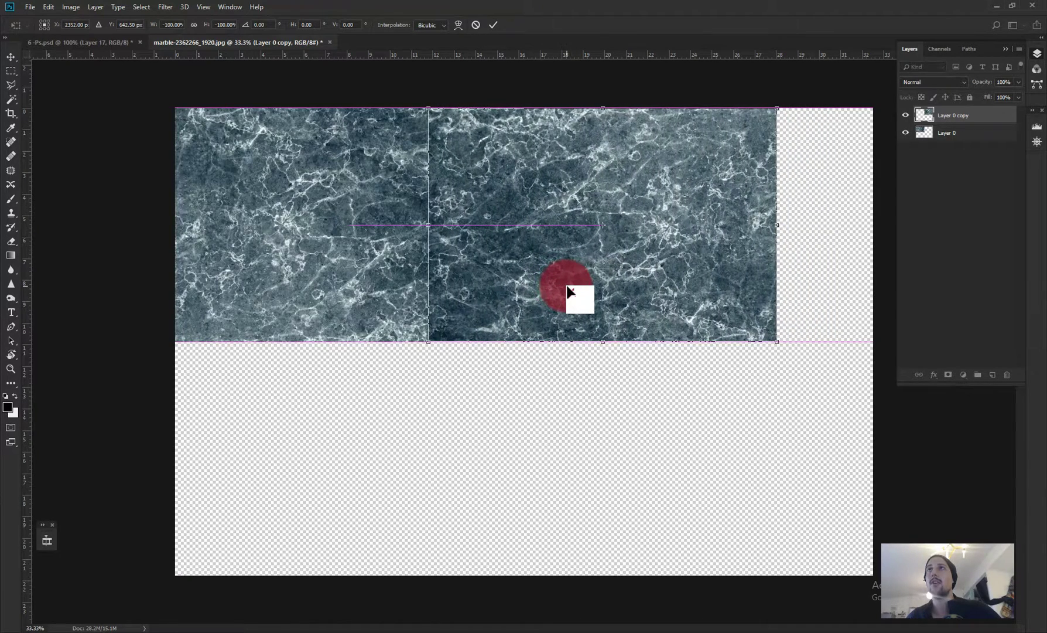
key("Return")
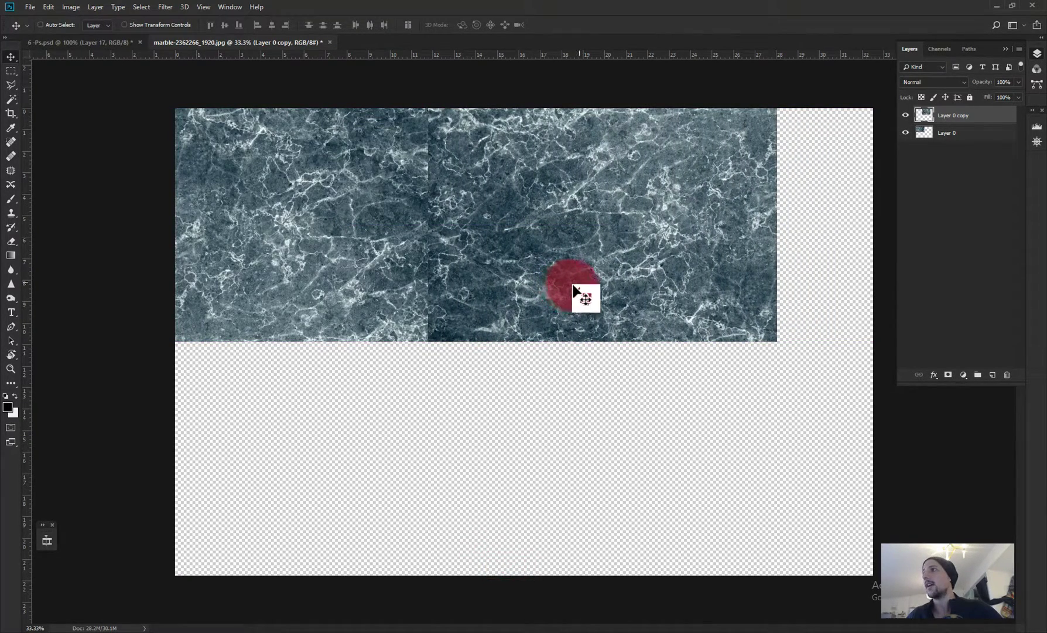
- Add a layer mask to the marble copy and paint black along the vertical seam with a 200 px soft brush
left_click(948, 375)
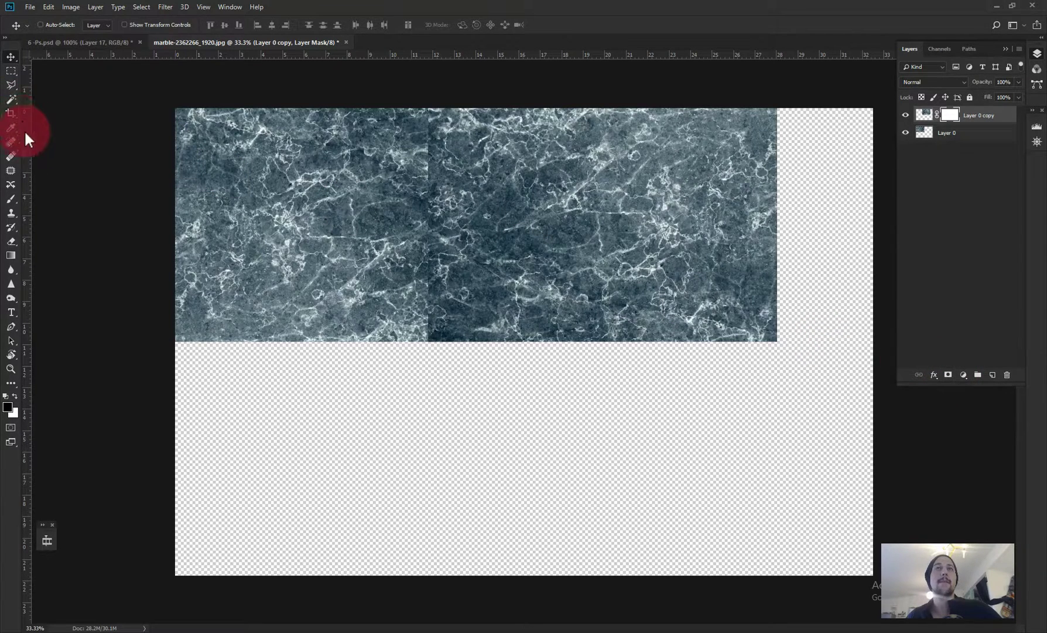
left_click(10, 199)
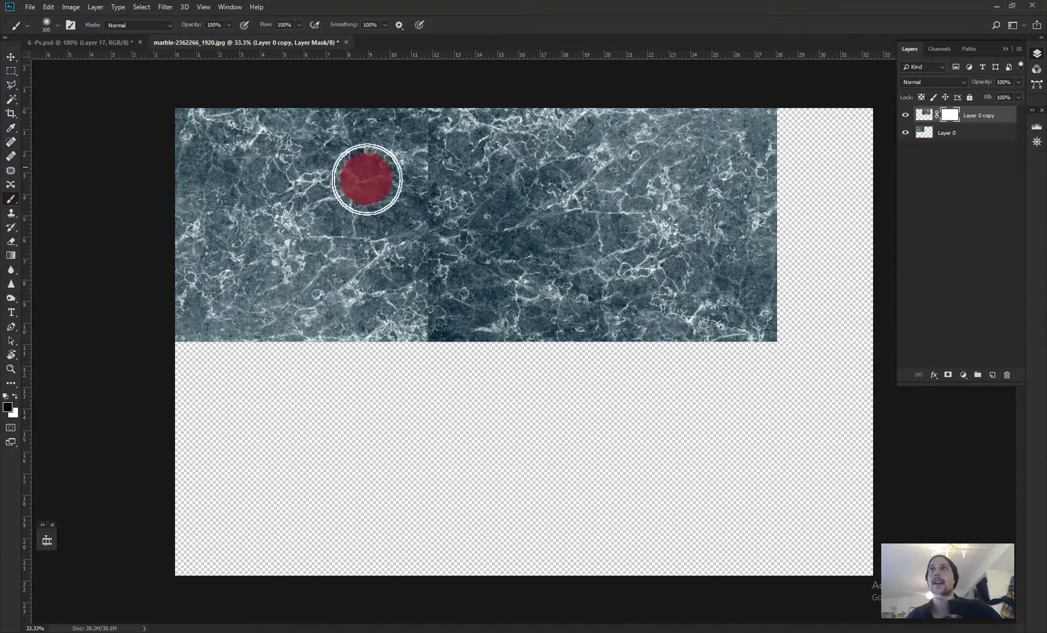
key("bracketleft")
key("bracketleft")
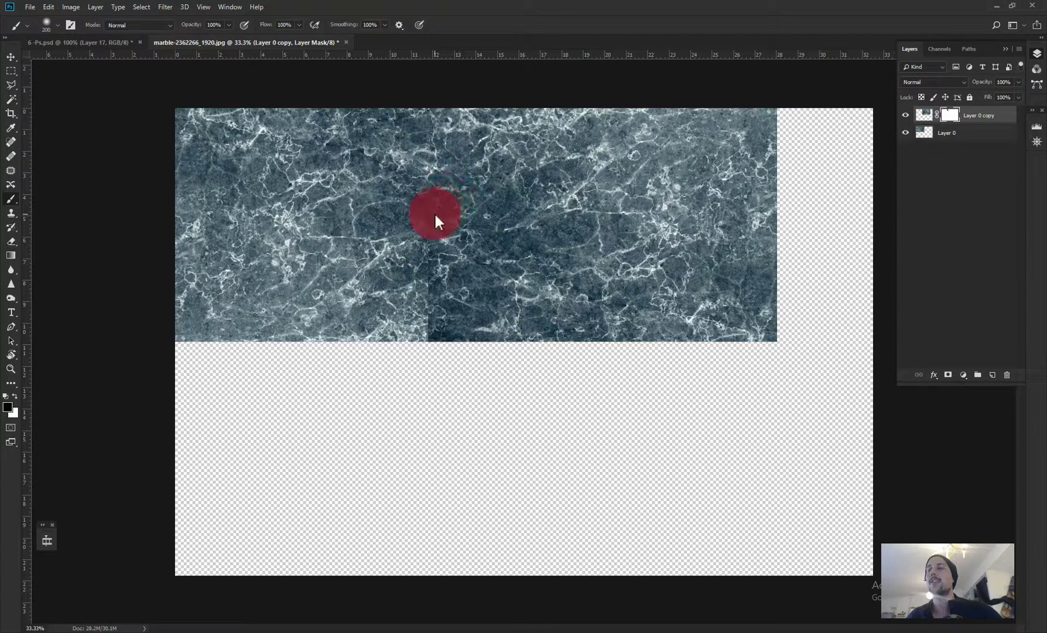
mouse_move(430, 230)
left_mouse_down()
mouse_move(458, 255)
mouse_move(435, 267)
mouse_move(438, 285)
left_mouse_up()
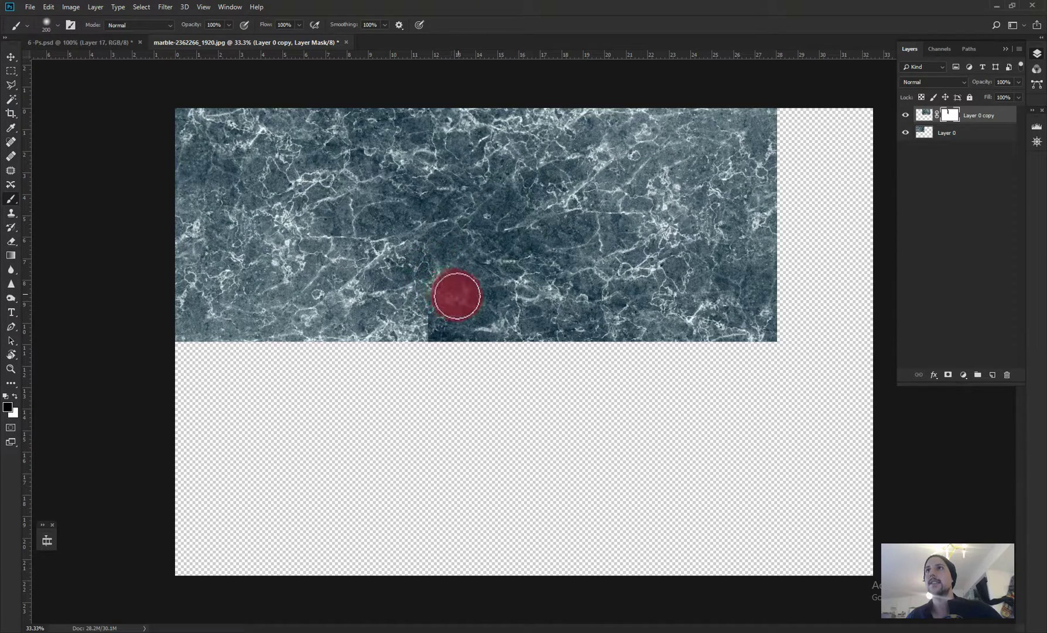
mouse_move(456, 295)
left_mouse_down()
mouse_move(419, 315)
mouse_move(429, 317)
mouse_move(424, 336)
mouse_move(465, 348)
mouse_move(449, 341)
mouse_move(492, 374)
mouse_move(464, 340)
mouse_move(524, 399)
mouse_move(589, 351)
left_mouse_up()
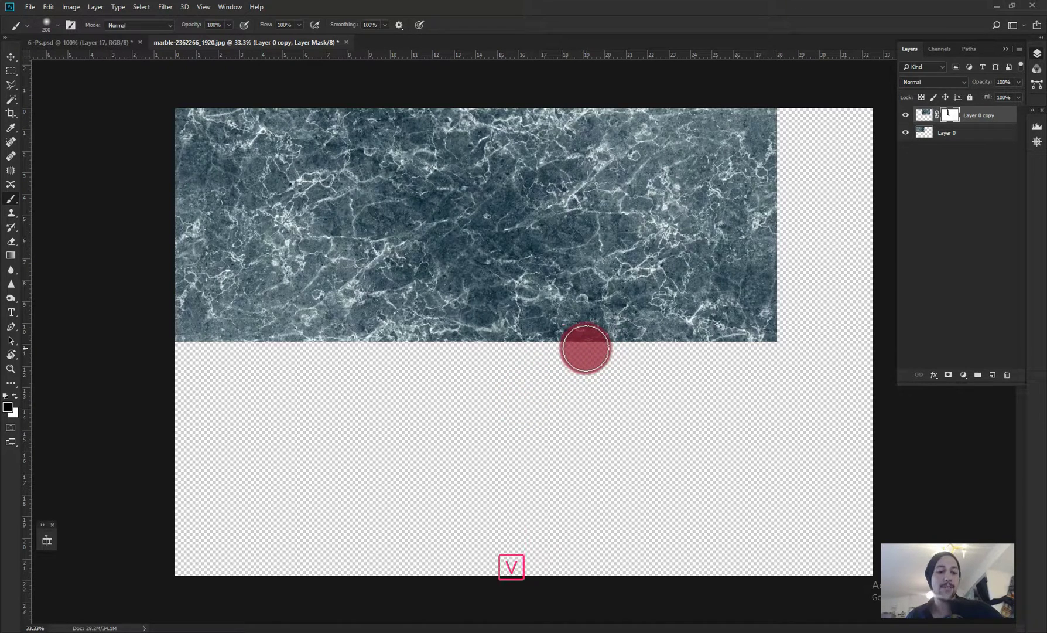
- Move the masked marble copy slightly further left over the original and touch up its mask along the seam
key("v")
left_click(968, 134)
mouse_move(963, 121)
left_mouse_down()
mouse_move(564, 183)
mouse_move(554, 225)
mouse_move(484, 235)
mouse_move(765, 251)
mouse_move(727, 235)
mouse_move(509, 232)
mouse_move(528, 232)
left_mouse_up()
left_click(11, 214)
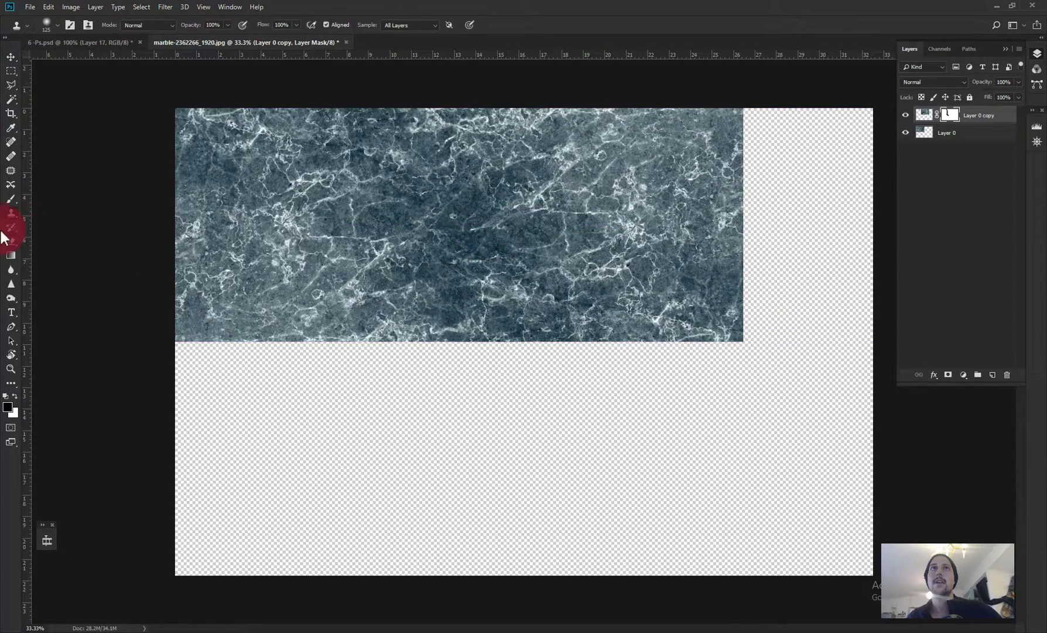
left_click(11, 199)
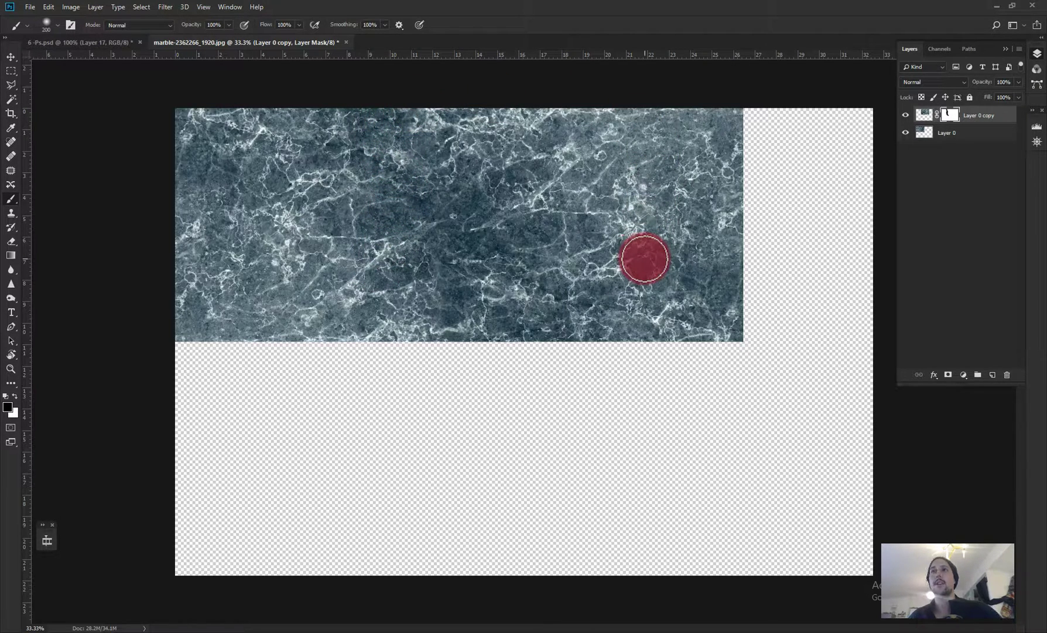
key("v")
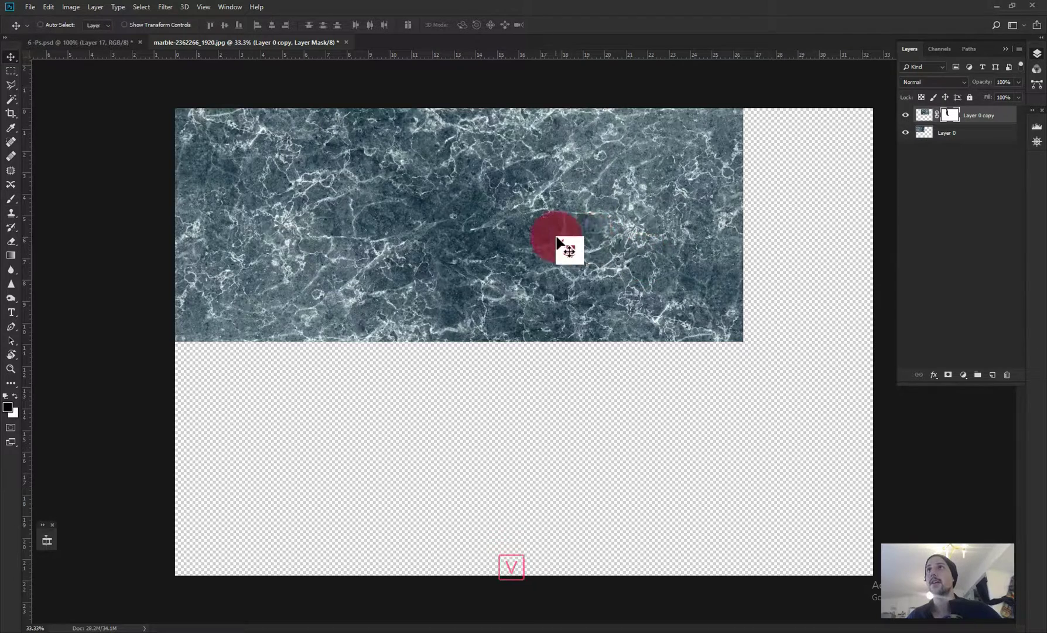
- Shift the masked marble copy slightly right and group it with the original marble layer
mouse_move(557, 241)
left_mouse_down()
mouse_move(533, 240)
mouse_move(558, 236)
mouse_move(549, 240)
left_mouse_up()
left_click(966, 138, "shift")
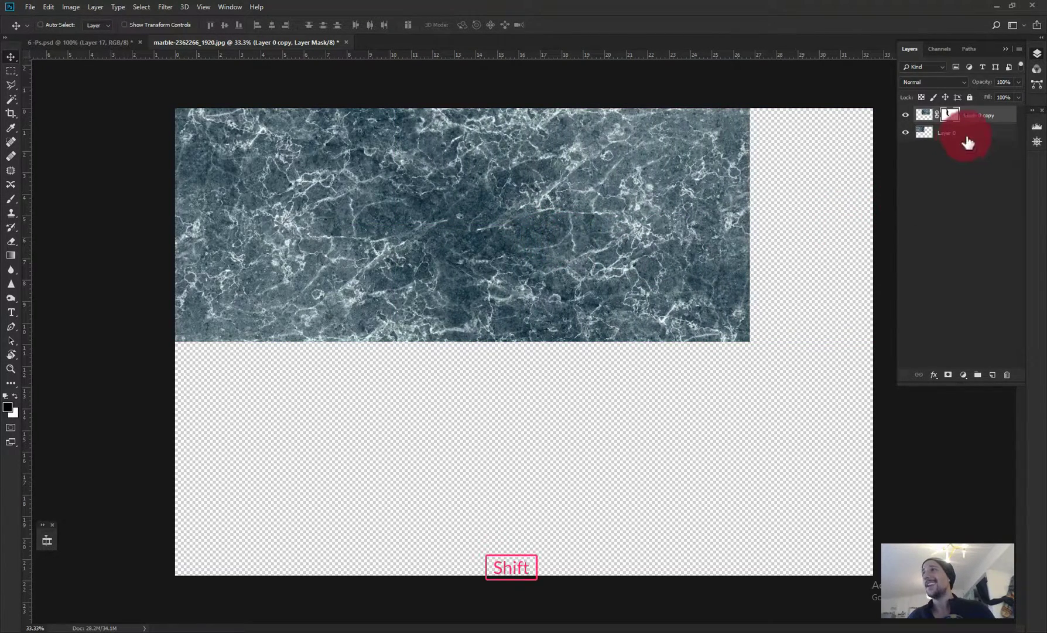
left_click(977, 375)
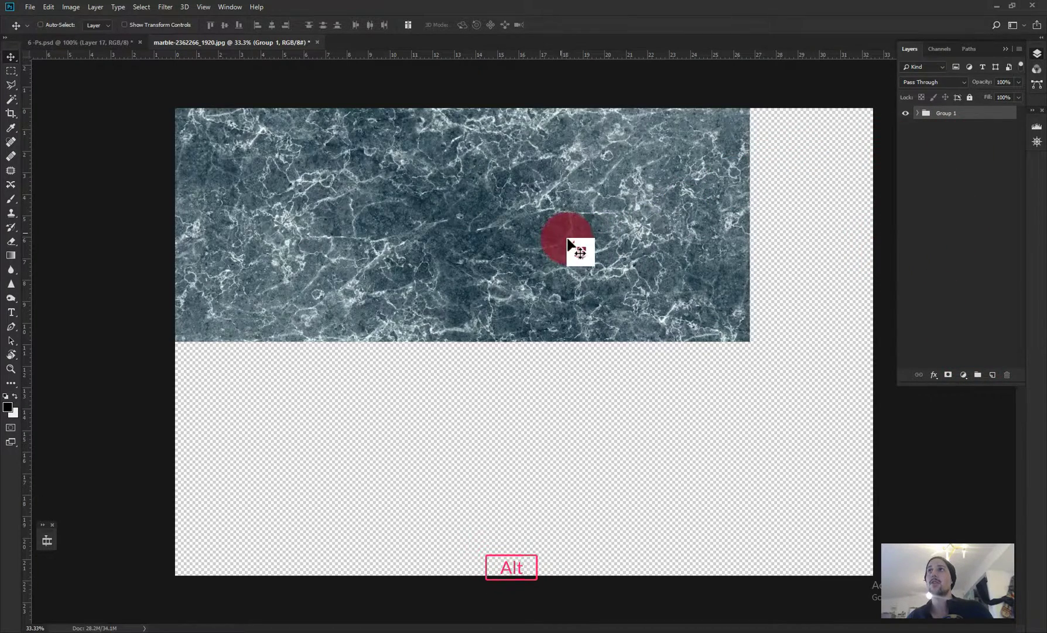
- Duplicate the marble group and place the copy flush beneath the original group
left_click_drag(568, 240, 551, 457)
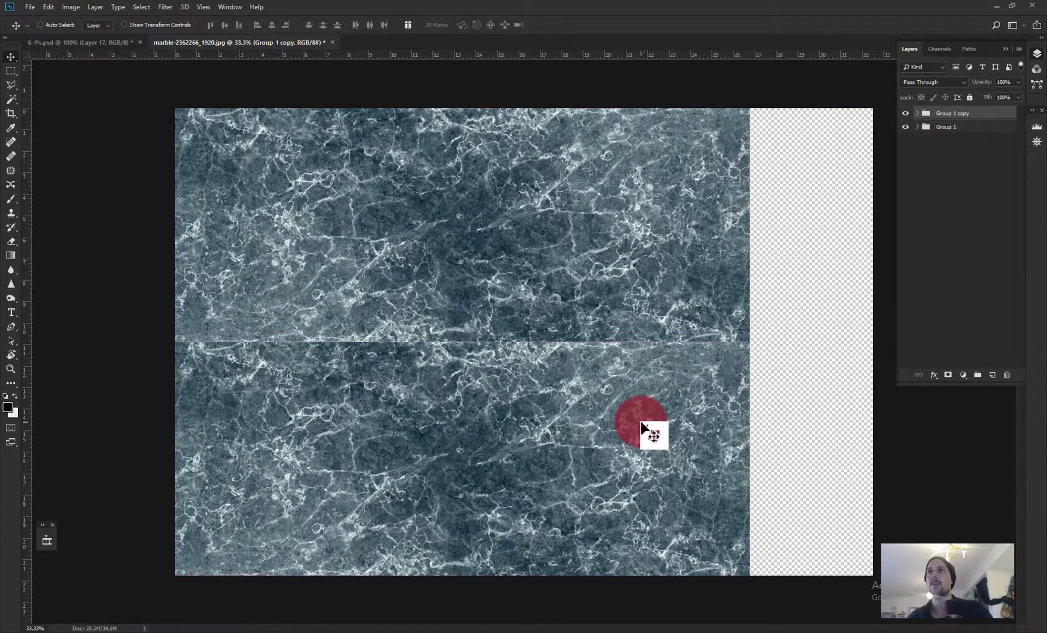
key("Up")
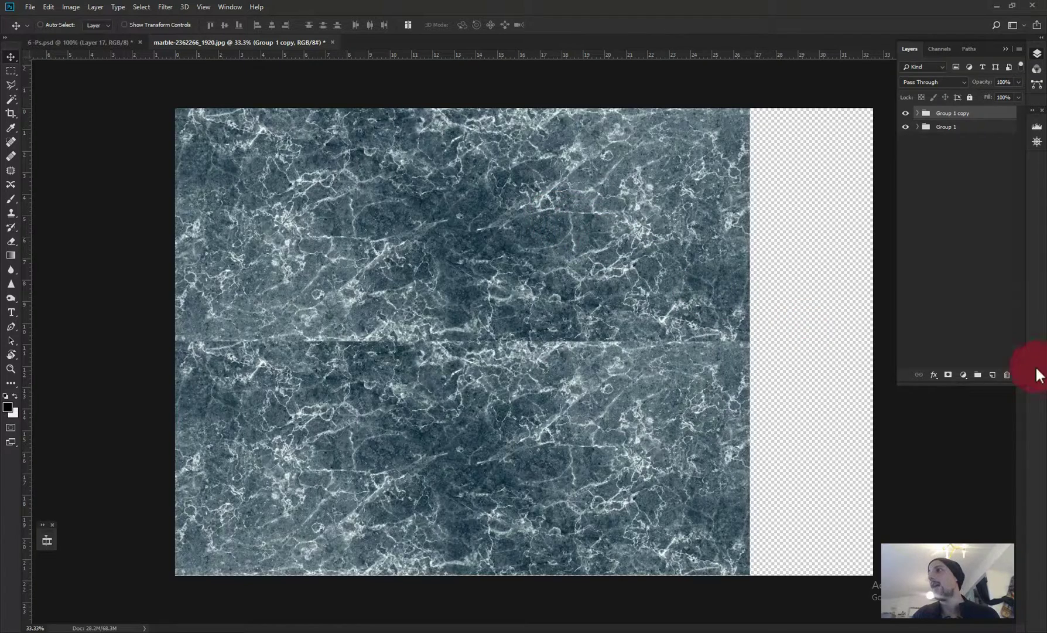
- Add a layer mask to the group copy and move it up to overlap the lower part of the original group
left_click(949, 377)
left_click_drag(948, 115, 509, 390)
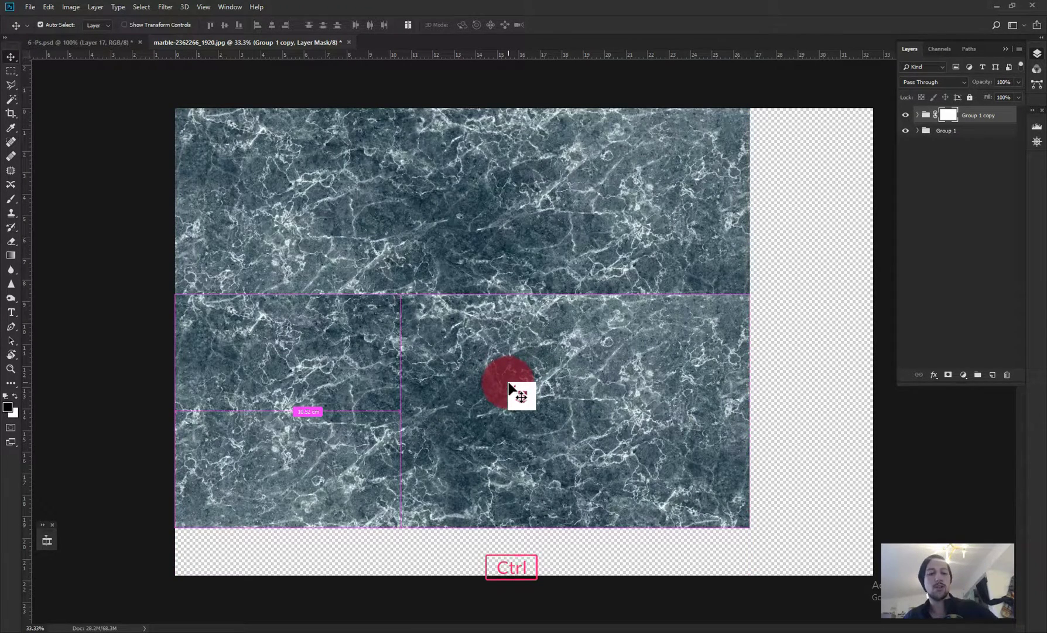
left_click_drag(508, 386, 509, 387)
- Try flipping the group copy horizontally and vertically with Free Transform and shifting it slightly up
key("ctrl+t")
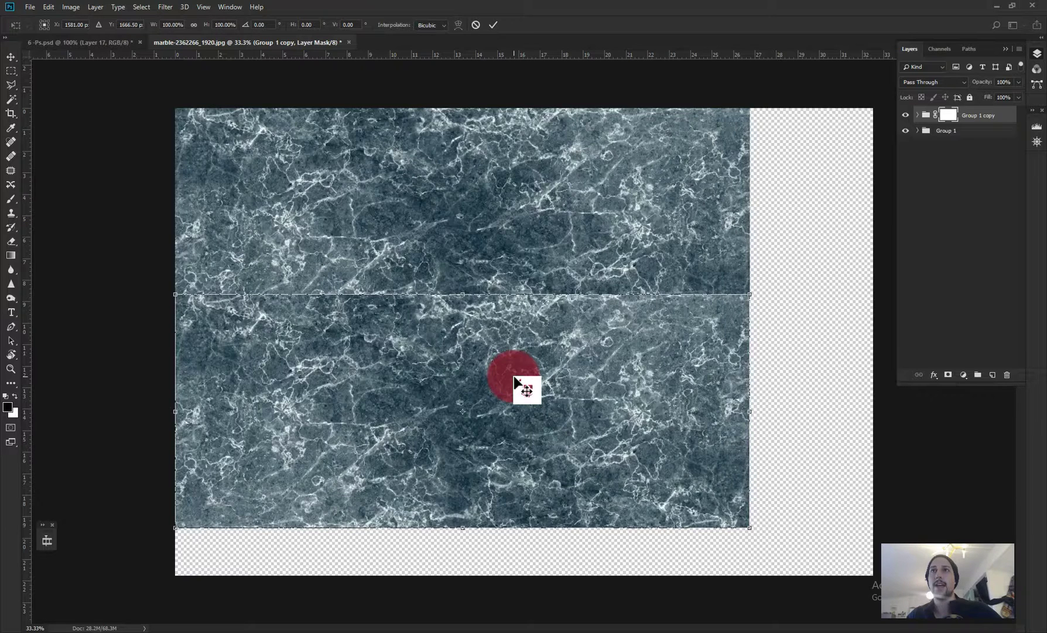
right_click(514, 381)
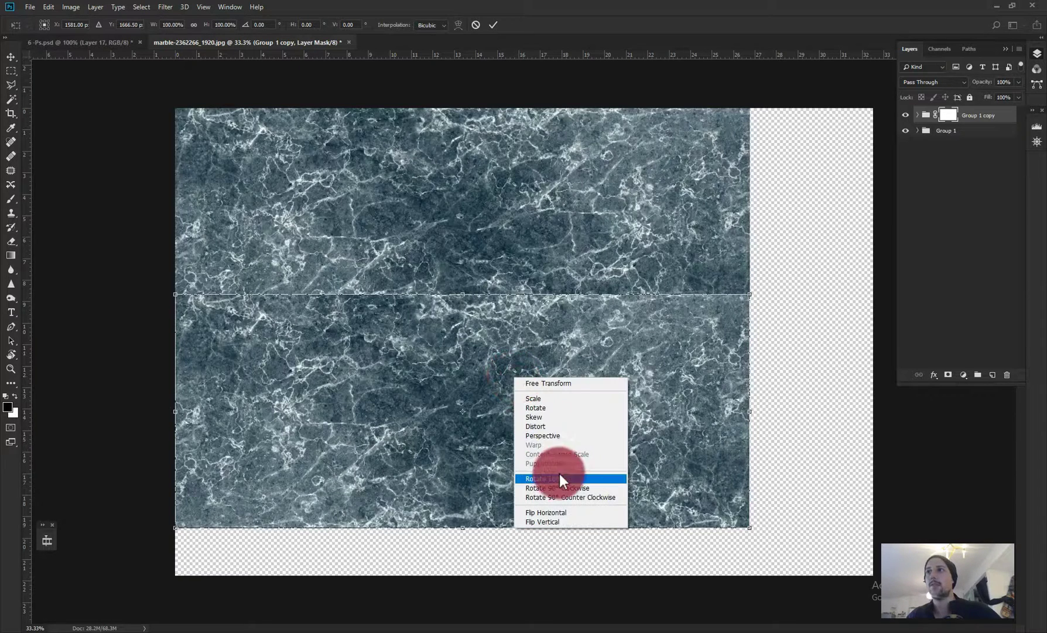
left_click(556, 513)
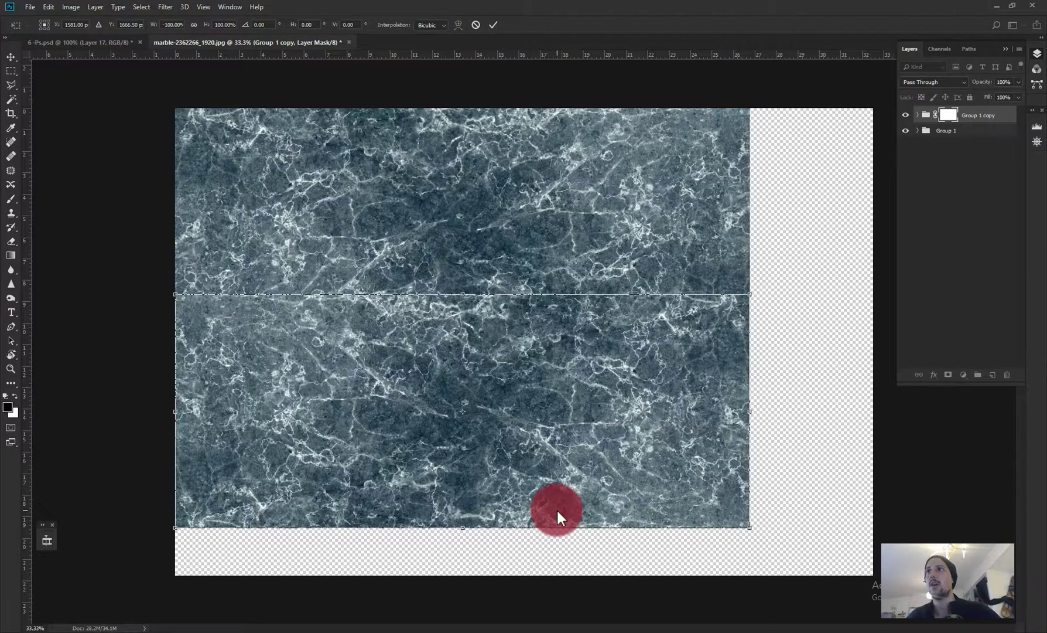
right_click(541, 405)
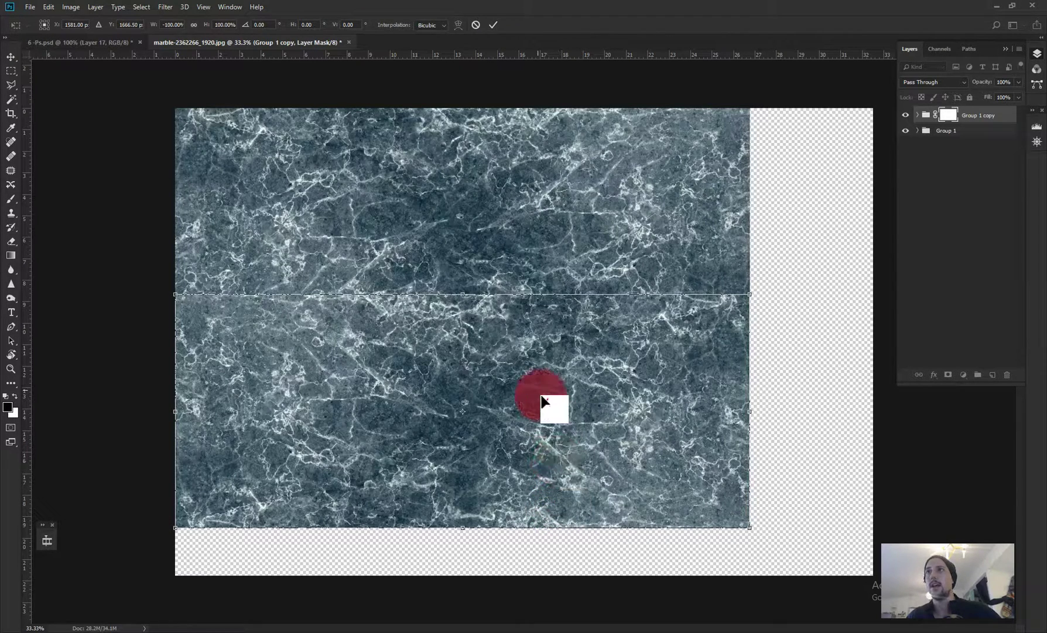
left_click(575, 534)
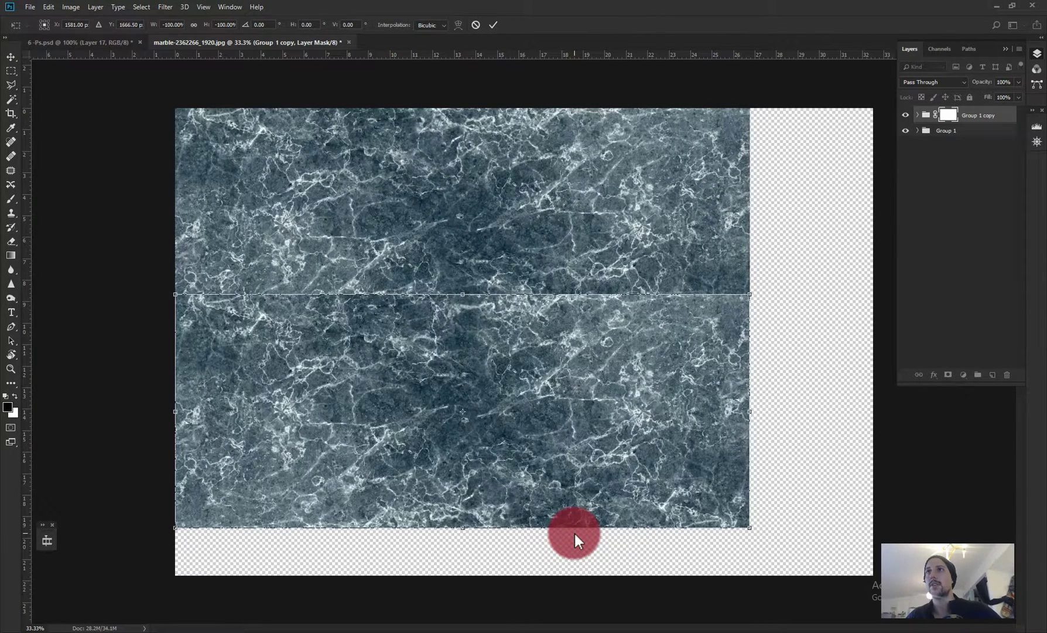
mouse_move(559, 420)
left_mouse_down()
mouse_move(560, 472)
mouse_move(554, 405)
left_mouse_up()
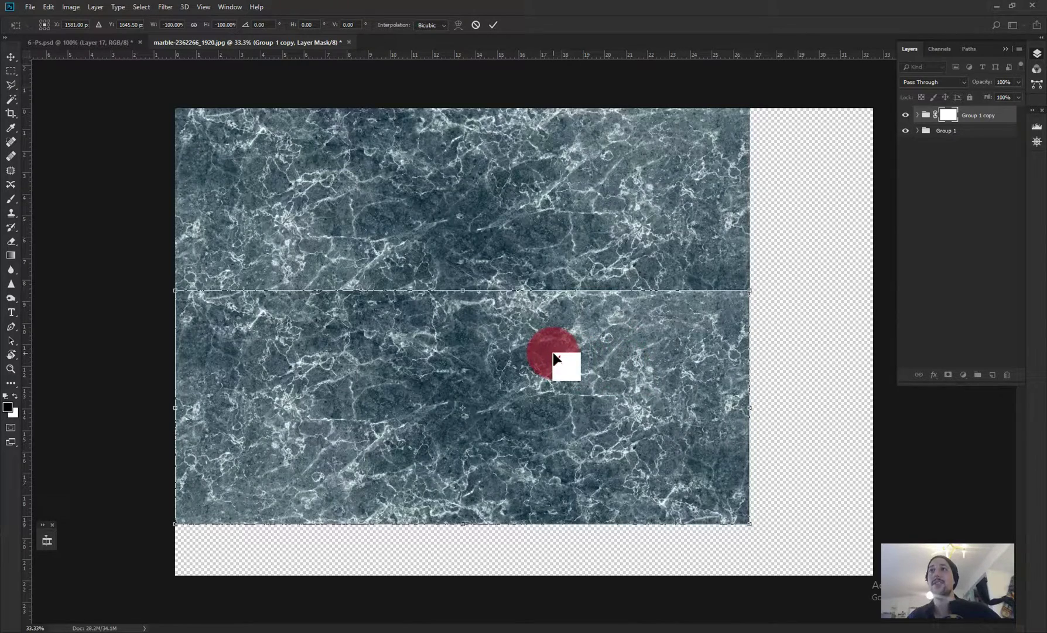
- Flip the group copy horizontally and vertically again to restore its original orientation
right_click(553, 352)
left_click(602, 490)
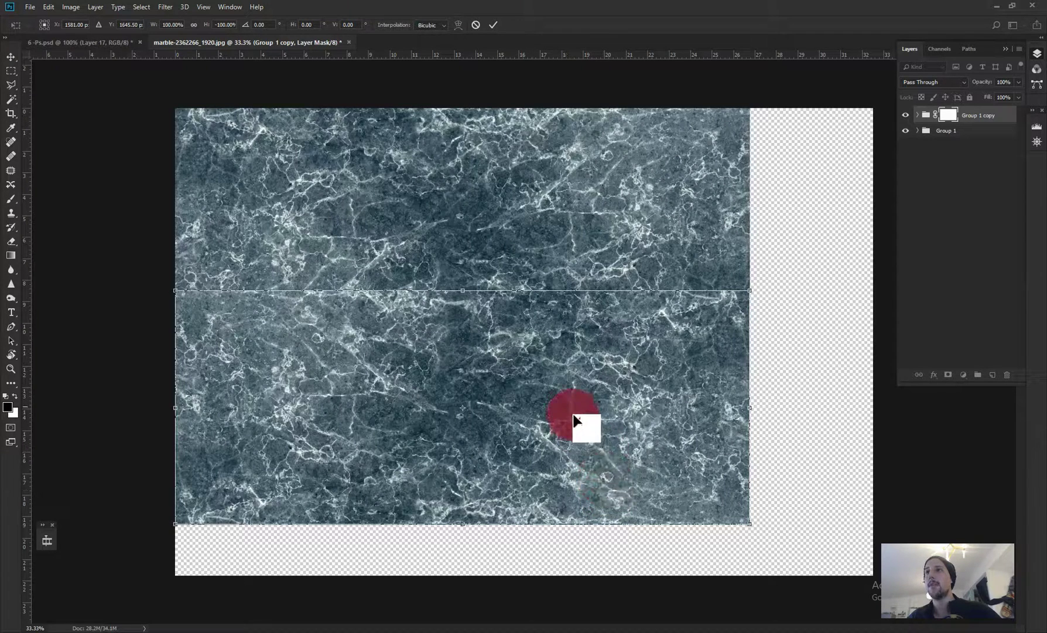
right_click(568, 413)
left_click(610, 550)
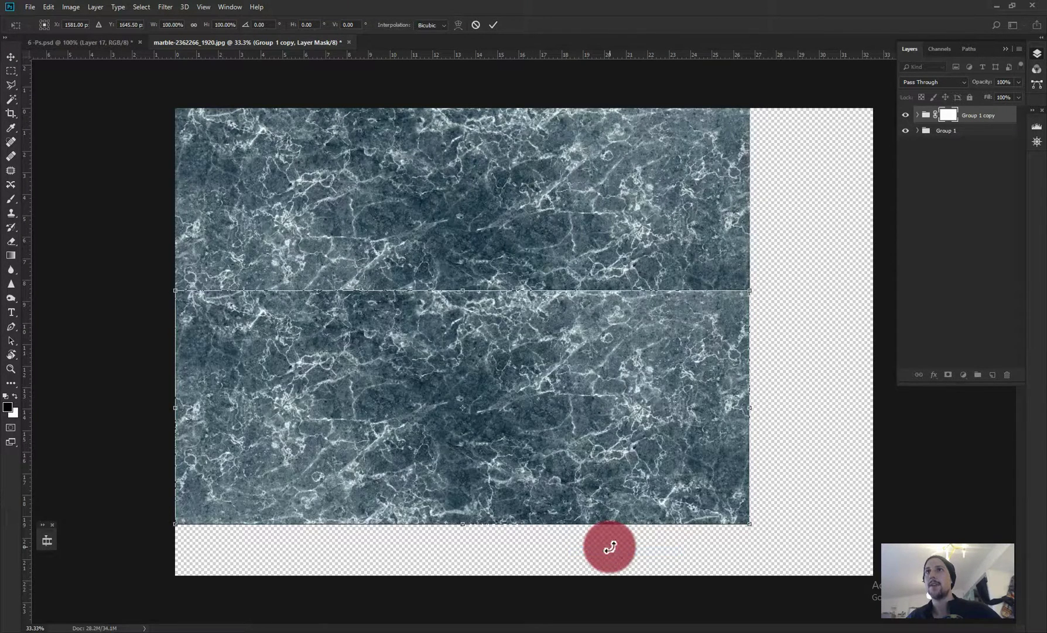
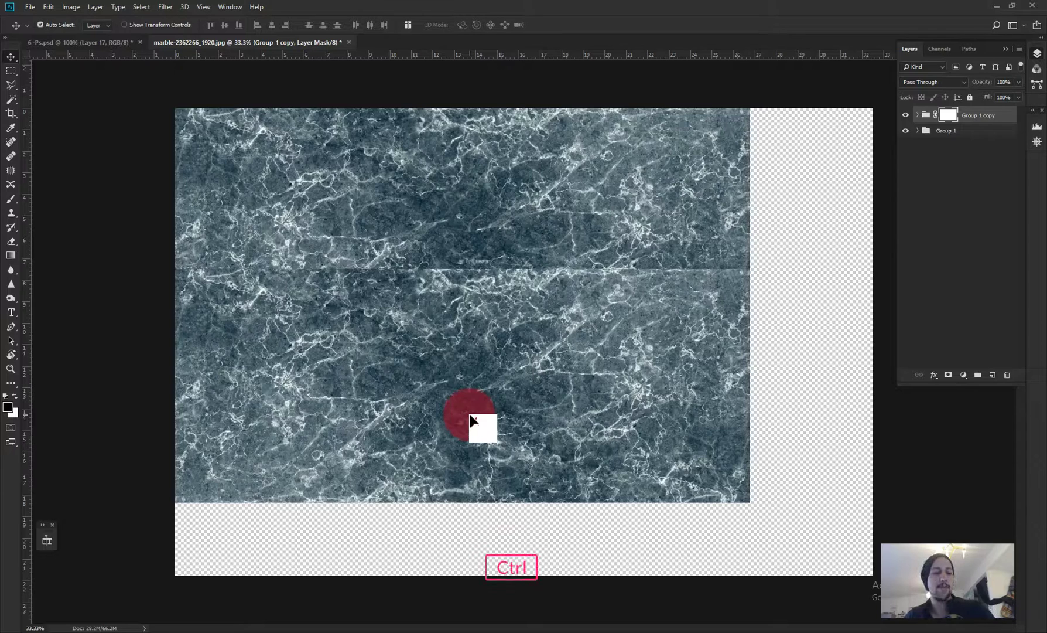
- Flip the group copy vertically with Free Transform and move it further up over the original group
key("ctrl+t")
right_click(476, 397)
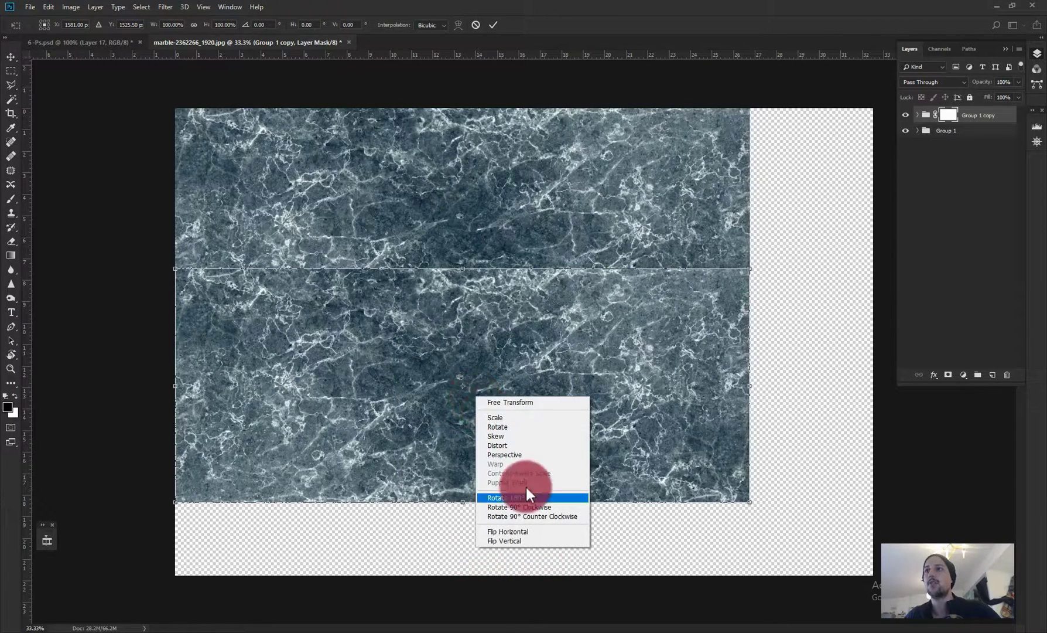
left_click(528, 542)
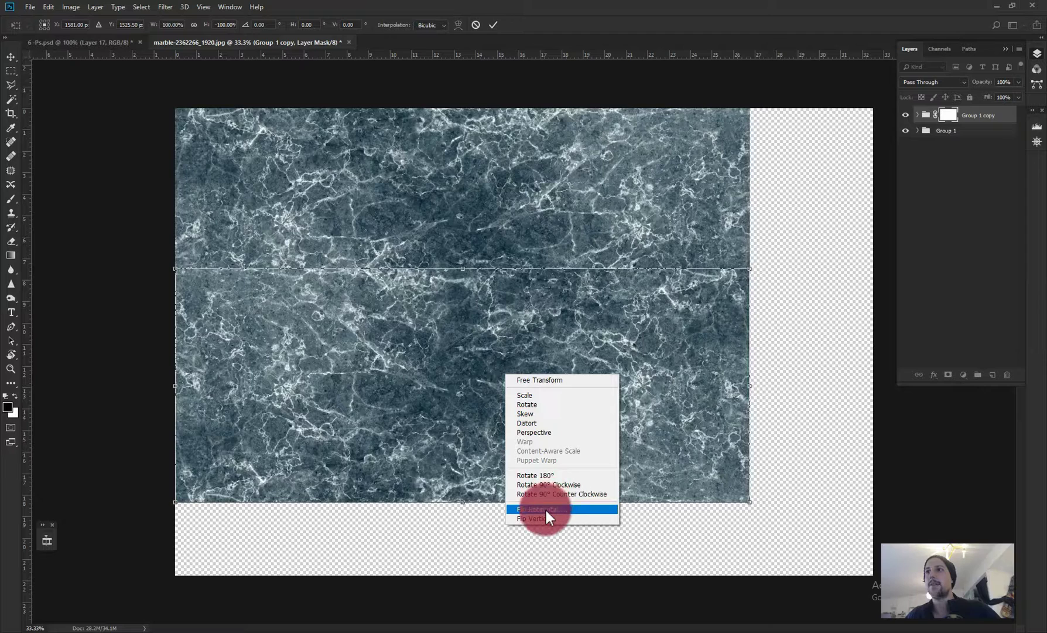
left_click(546, 509)
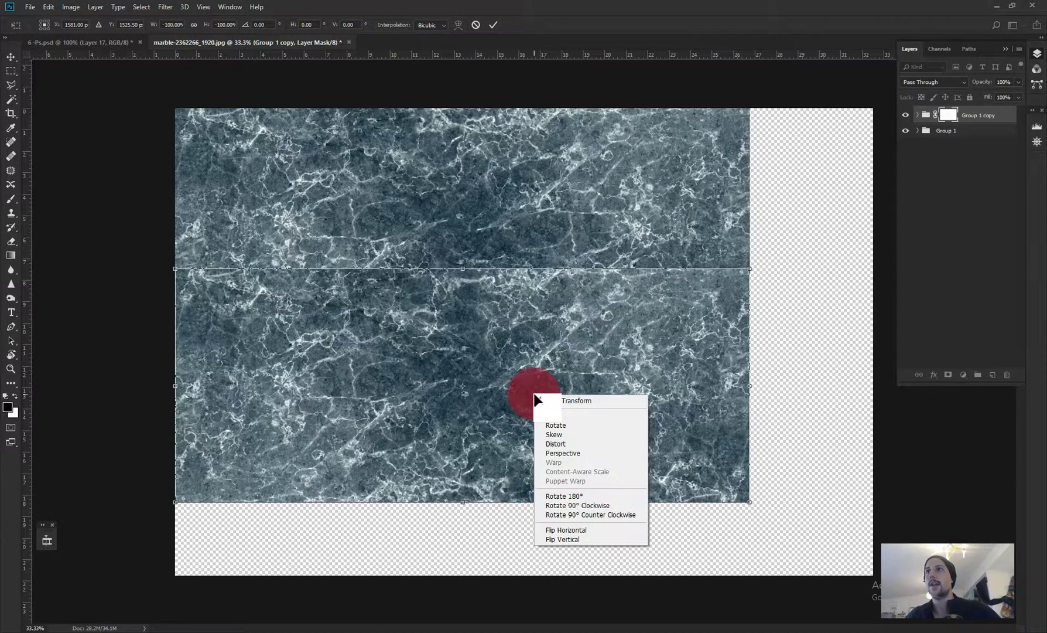
left_click(597, 529)
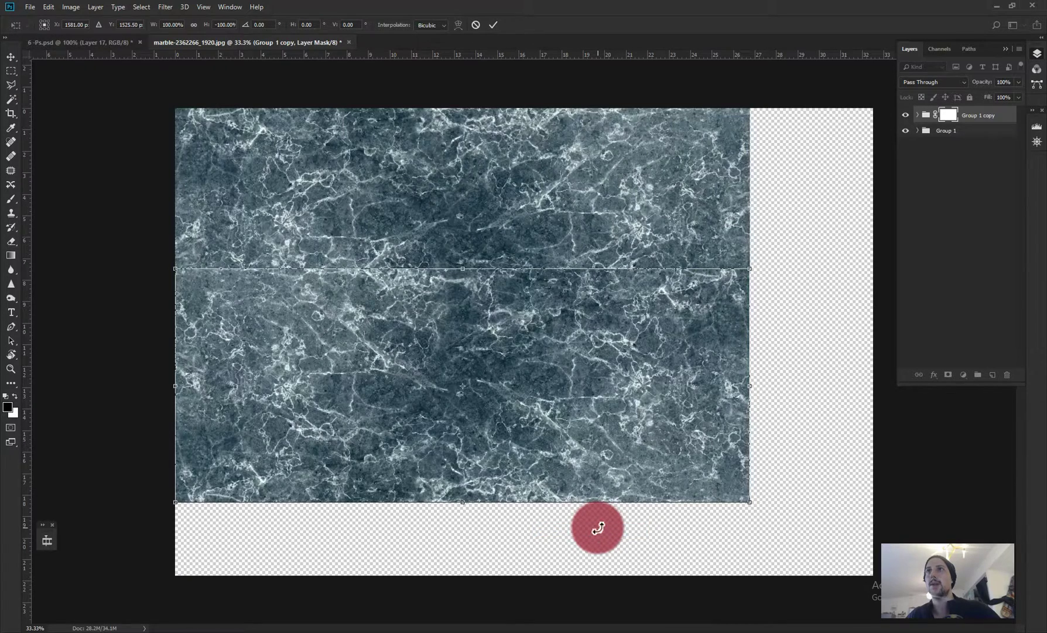
right_click(592, 408)
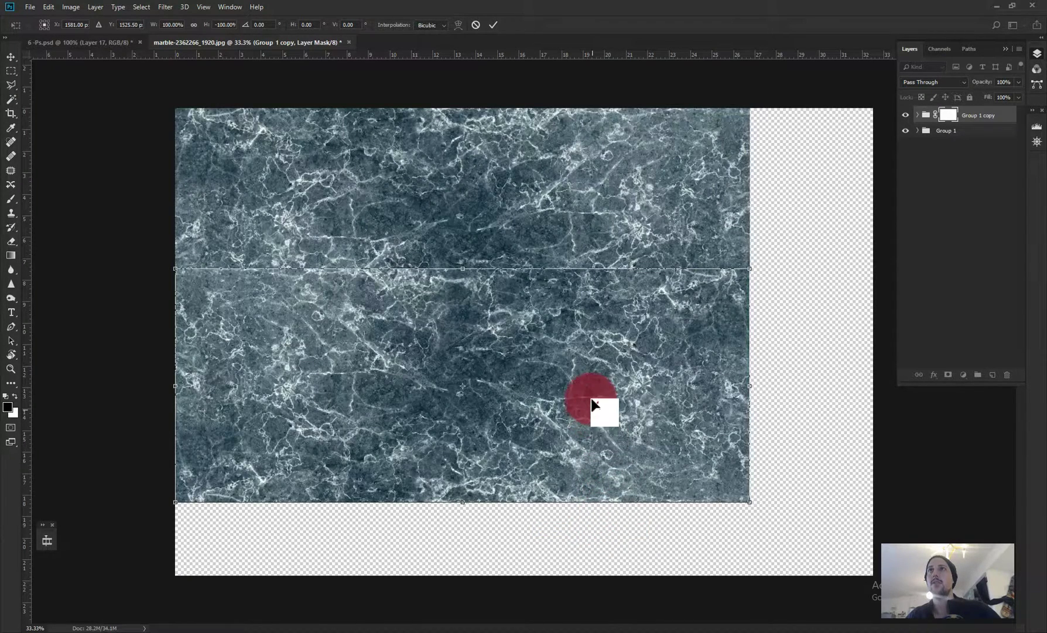
left_click_drag(592, 399, 594, 389)
key("Return")
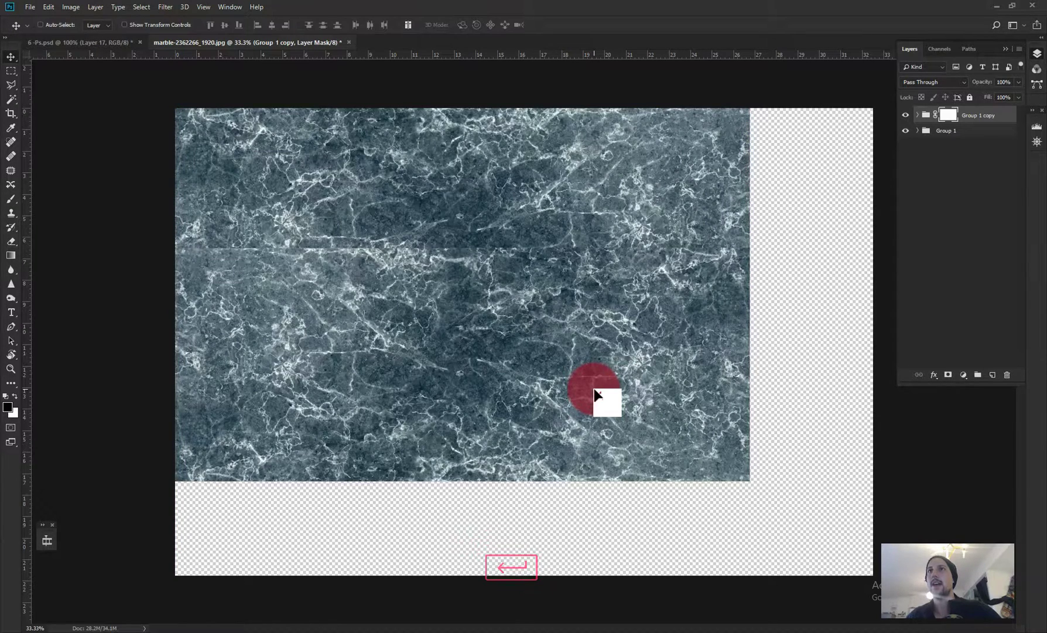
left_click(949, 376)
left_click(943, 113)
left_click(970, 141)
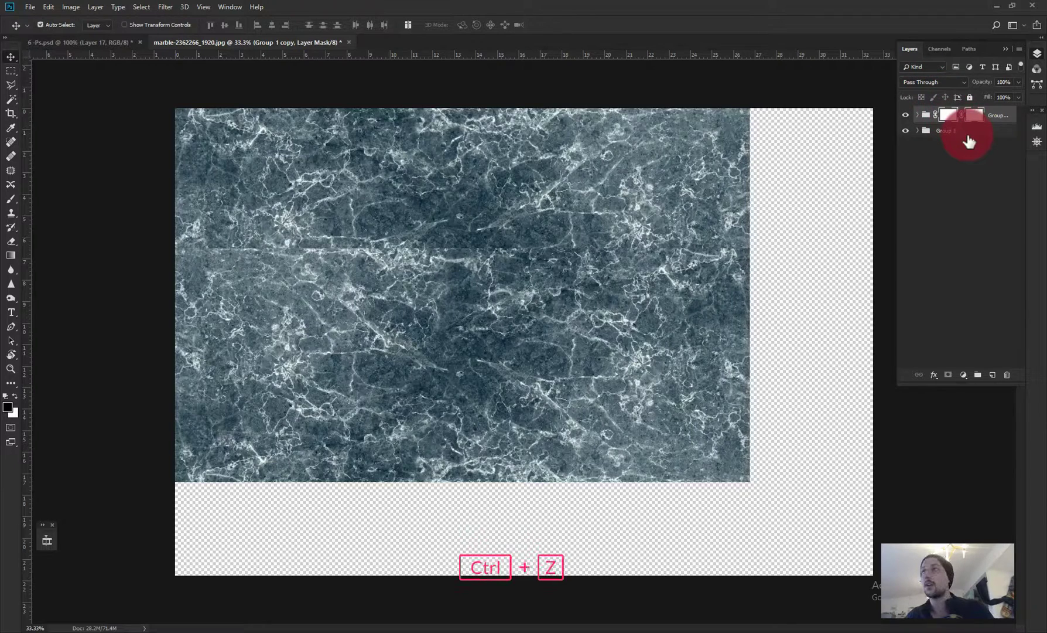
key("ctrl+z")
- Paint black on the group copy's mask along the horizontal seam with the 200 px soft brush
left_click(946, 120)
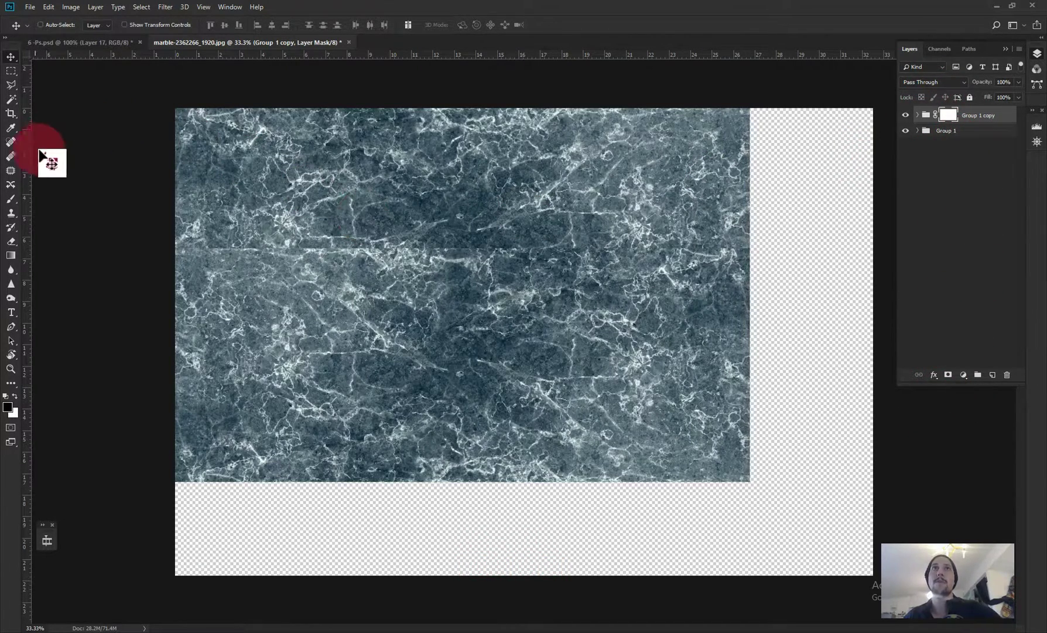
left_click(8, 198)
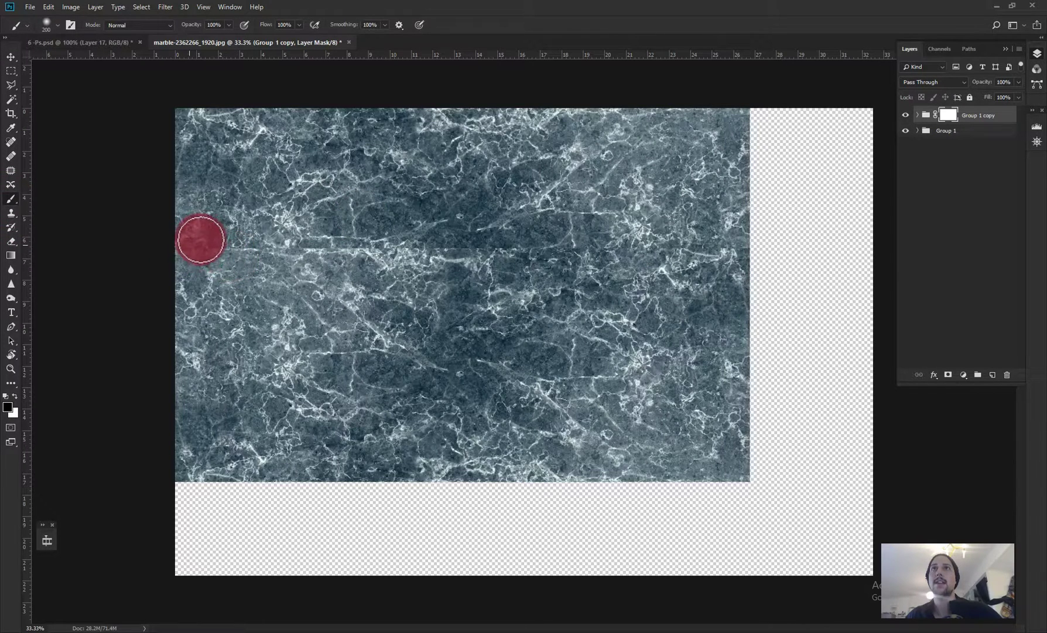
mouse_move(222, 253)
left_mouse_down()
mouse_move(255, 250)
mouse_move(196, 248)
mouse_move(287, 256)
mouse_move(197, 245)
mouse_move(168, 254)
mouse_move(252, 247)
mouse_move(311, 257)
mouse_move(422, 239)
mouse_move(514, 263)
mouse_move(477, 254)
mouse_move(602, 254)
mouse_move(574, 269)
mouse_move(591, 256)
mouse_move(616, 267)
mouse_move(661, 264)
mouse_move(656, 271)
mouse_move(665, 251)
mouse_move(704, 239)
mouse_move(711, 252)
mouse_move(741, 252)
mouse_move(759, 242)
mouse_move(757, 263)
mouse_move(747, 254)
mouse_move(739, 275)
mouse_move(727, 270)
mouse_move(734, 281)
mouse_move(741, 270)
mouse_move(725, 253)
mouse_move(750, 275)
mouse_move(713, 263)
mouse_move(718, 275)
mouse_move(663, 244)
mouse_move(637, 253)
left_mouse_up()
left_click(980, 113)
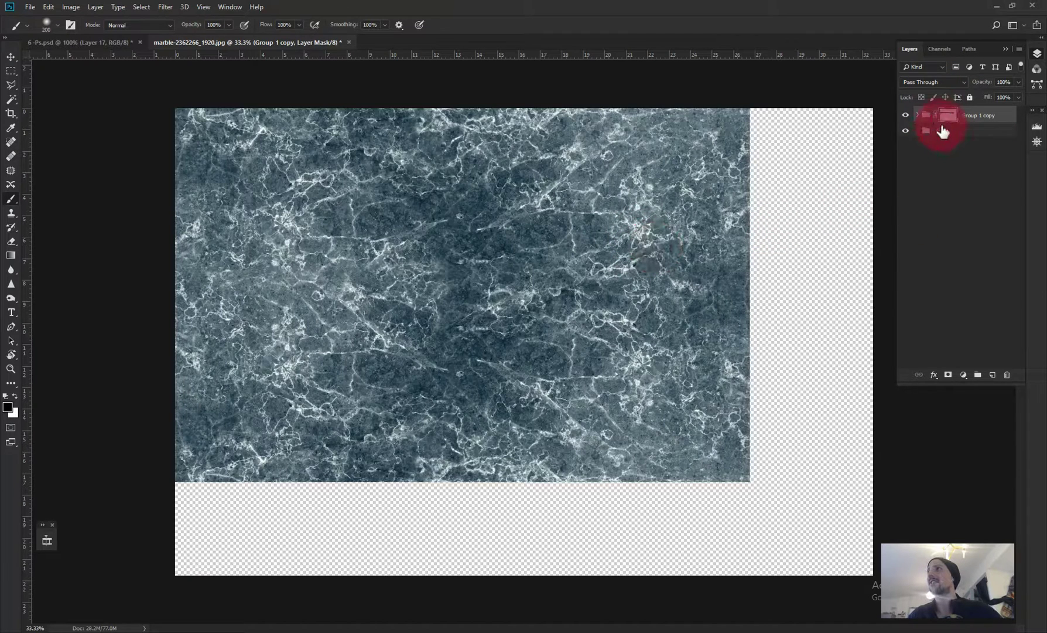
left_click(943, 131)
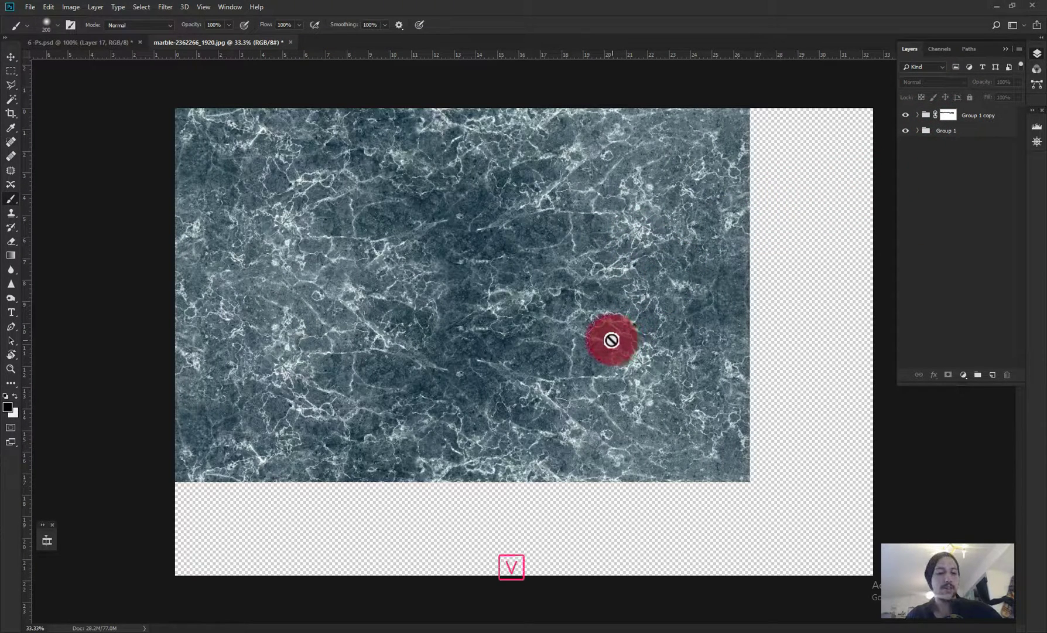
key("v")
left_click(583, 325)
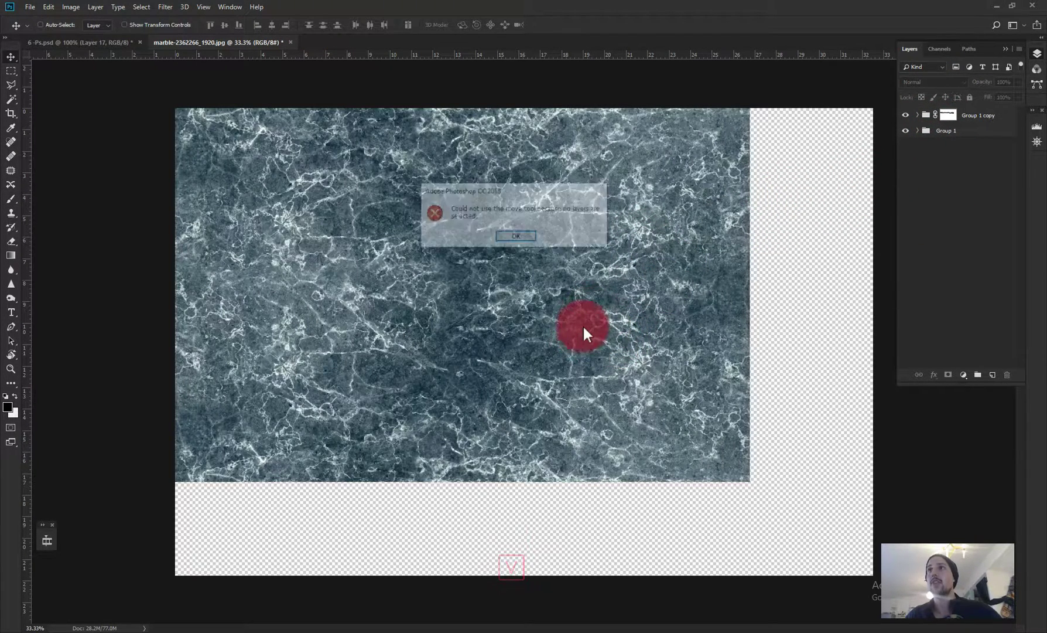
left_click(522, 237)
left_click(521, 346)
left_click(522, 238)
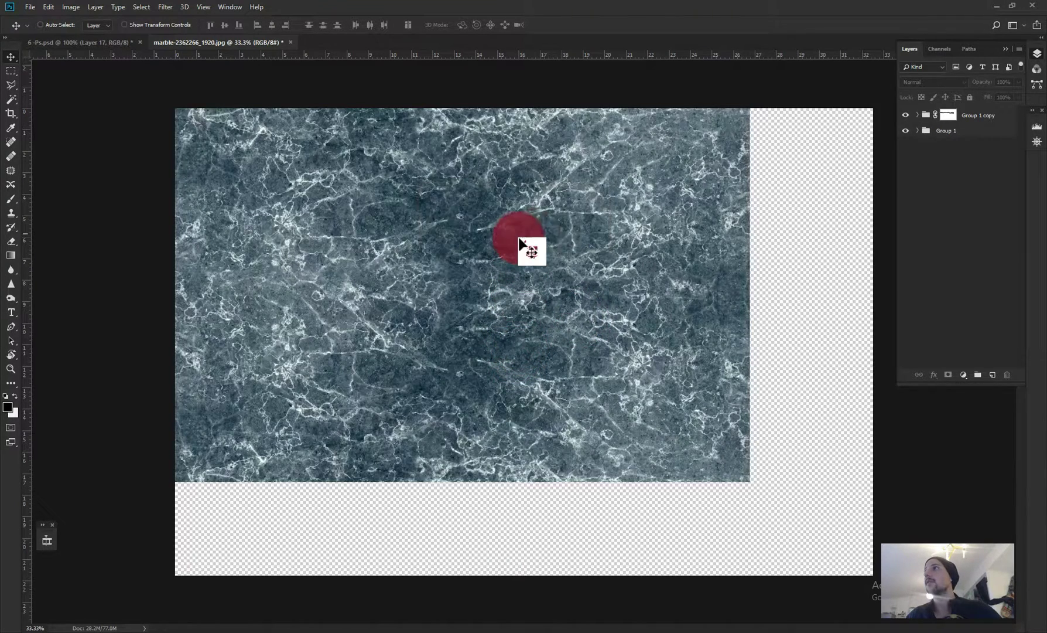
- Flip the masked group copy horizontally with Free Transform and move it further up, aligning its marble's right edge with the original group
left_click(979, 115)
mouse_move(593, 403)
left_mouse_down()
mouse_move(590, 390)
mouse_move(596, 400)
left_mouse_up()
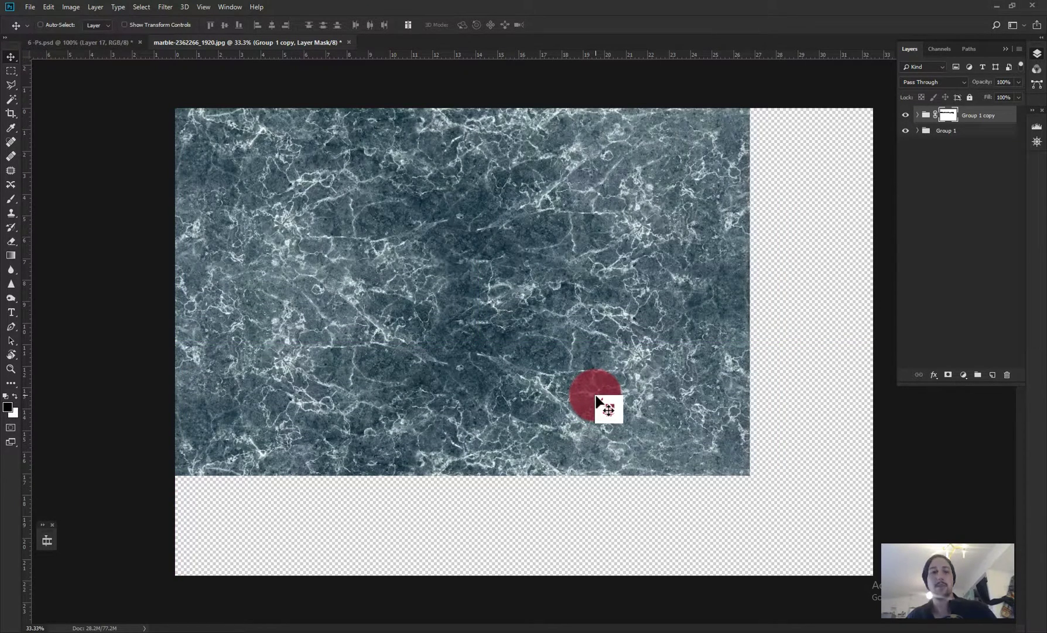
key("ctrl+t")
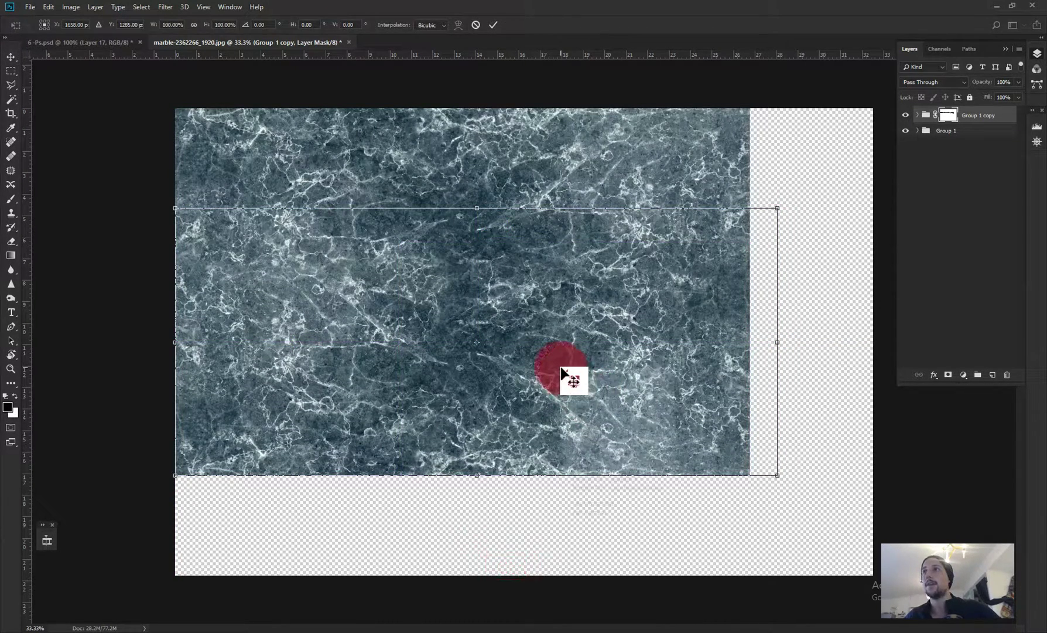
right_click(561, 370)
left_click(606, 501)
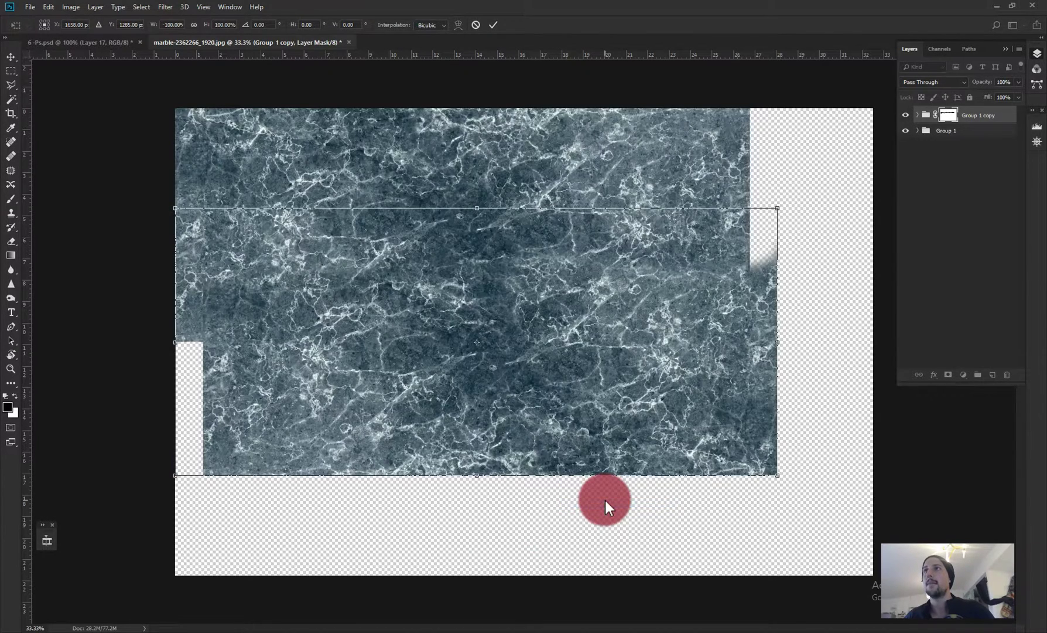
left_click_drag(604, 421, 566, 397)
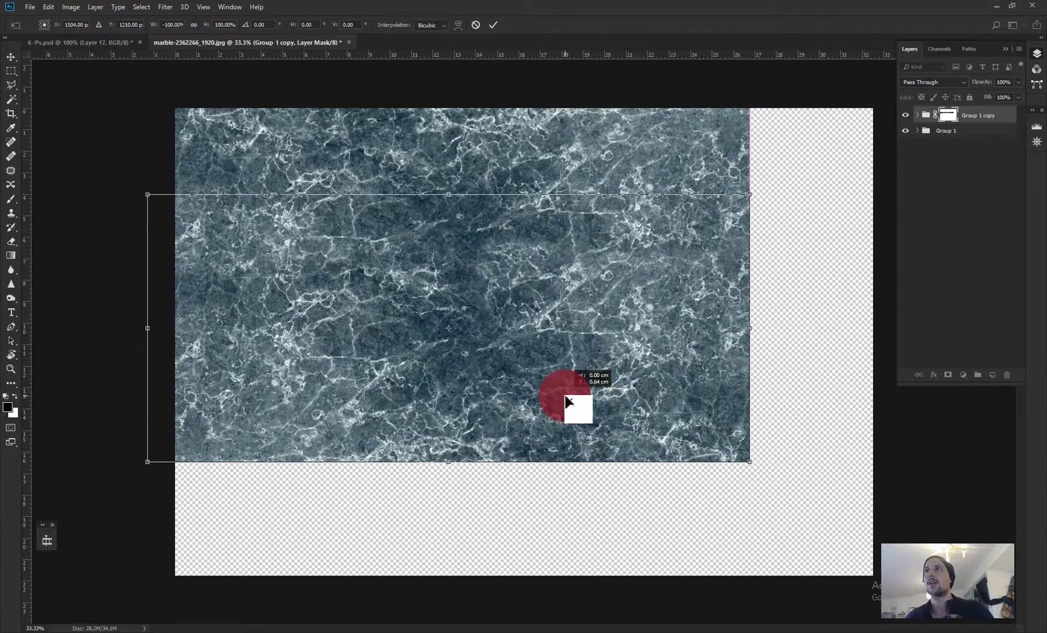
left_click_drag(565, 398, 567, 396)
key("Return")
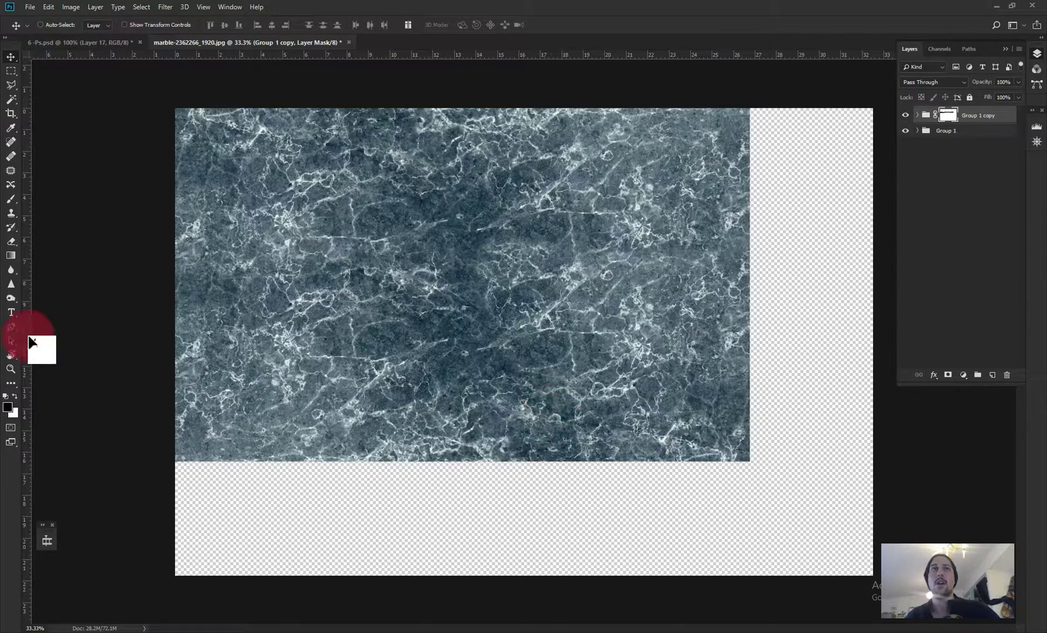
- Crop the canvas to the marble area, removing the transparent strips beside and below it
left_click(11, 112)
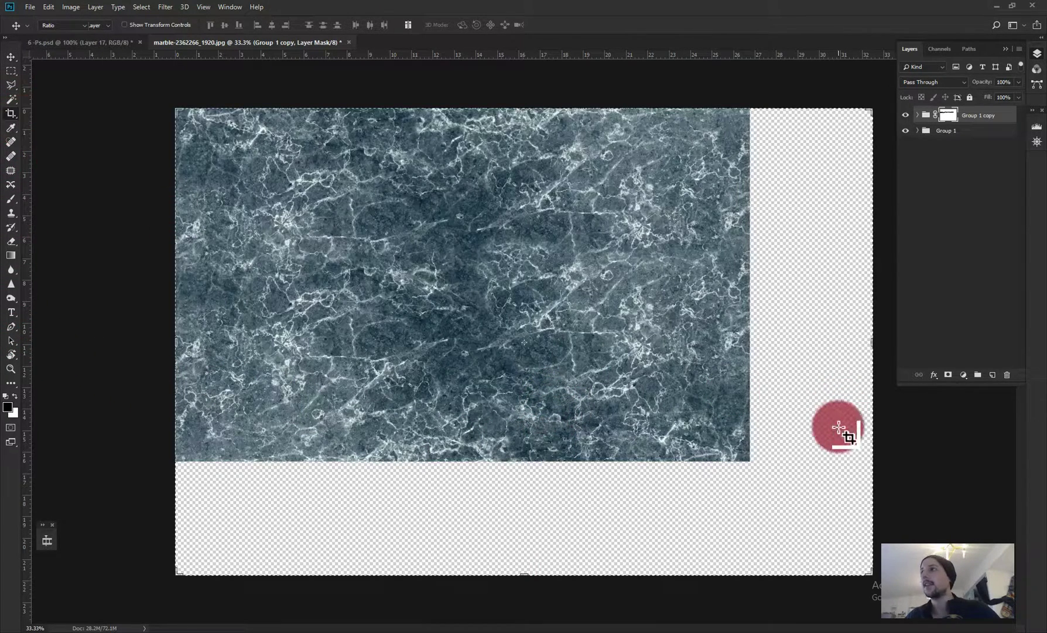
left_click_drag(867, 571, 803, 525)
key("ctrl+r")
key("Return")
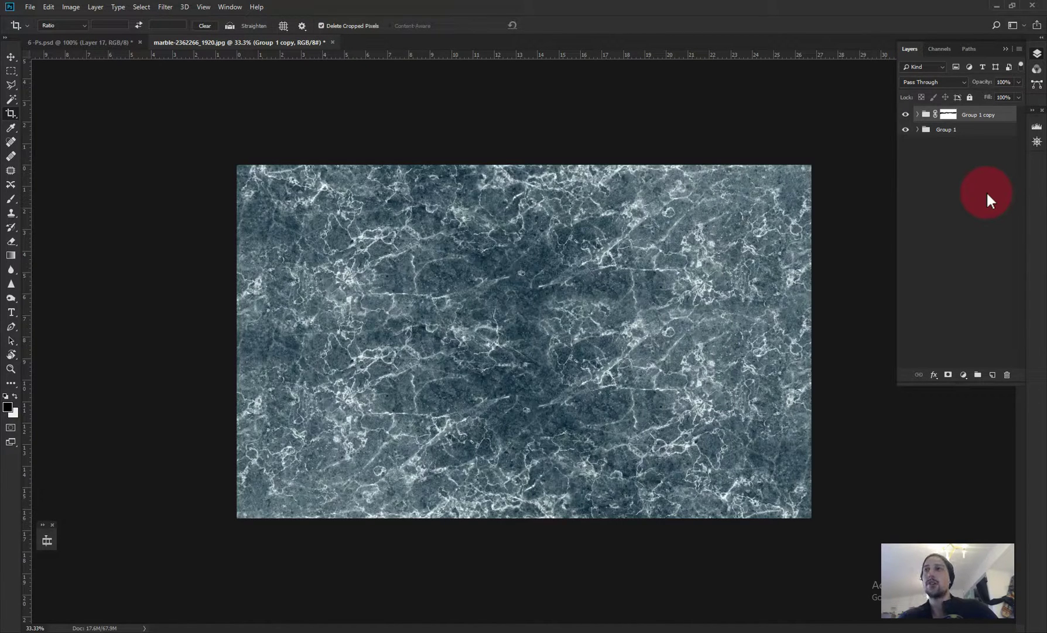
- Duplicate both marble groups and merge the two duplicates into a single layer
left_click(972, 130, "shift")
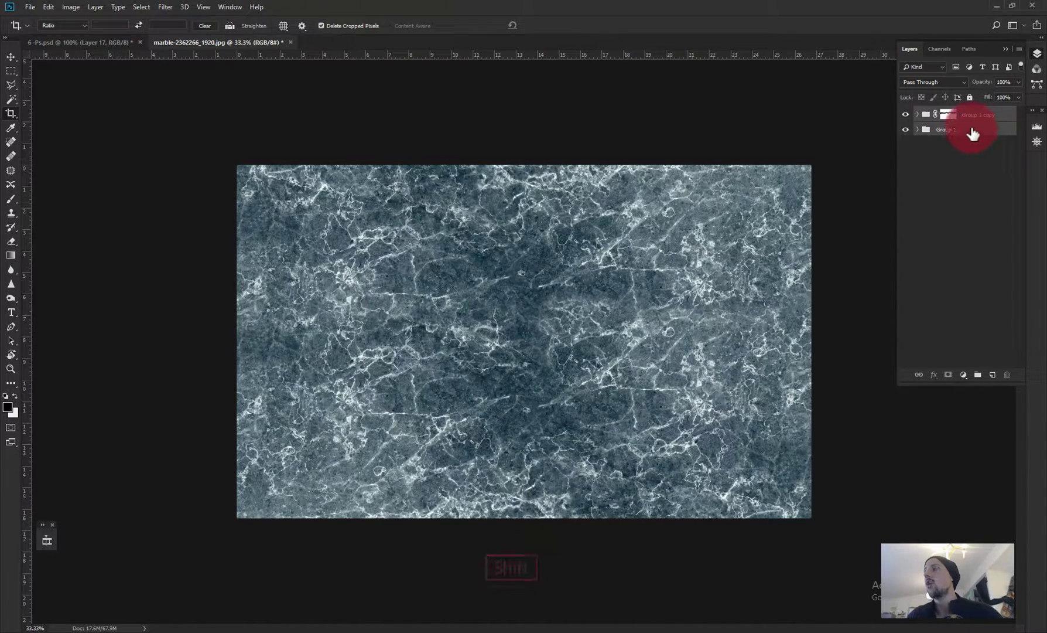
left_click_drag(972, 135, 994, 372)
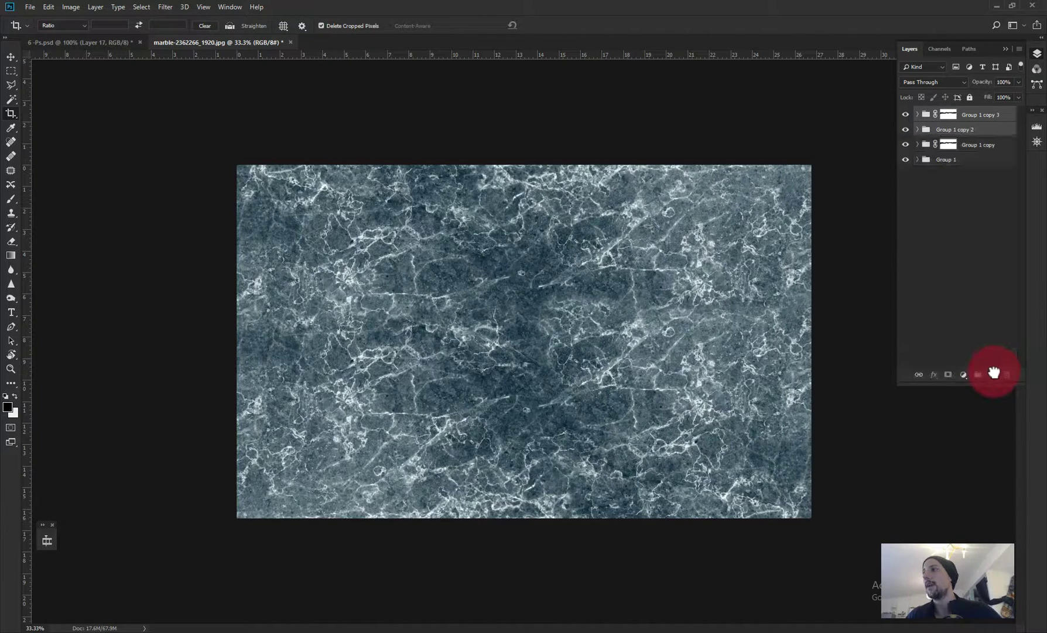
right_click(958, 115)
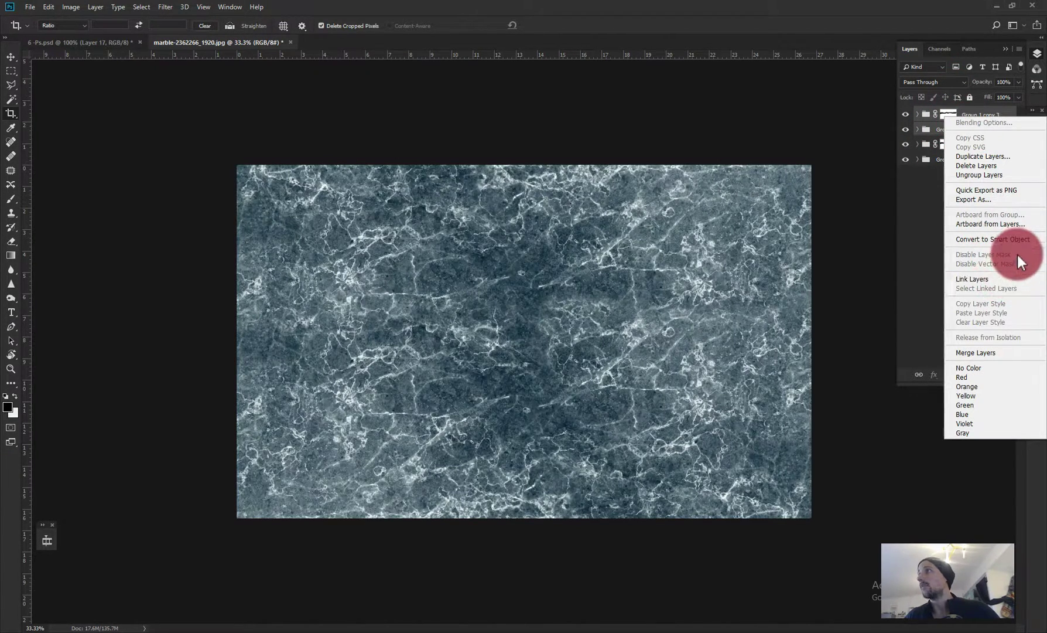
left_click(1019, 352)
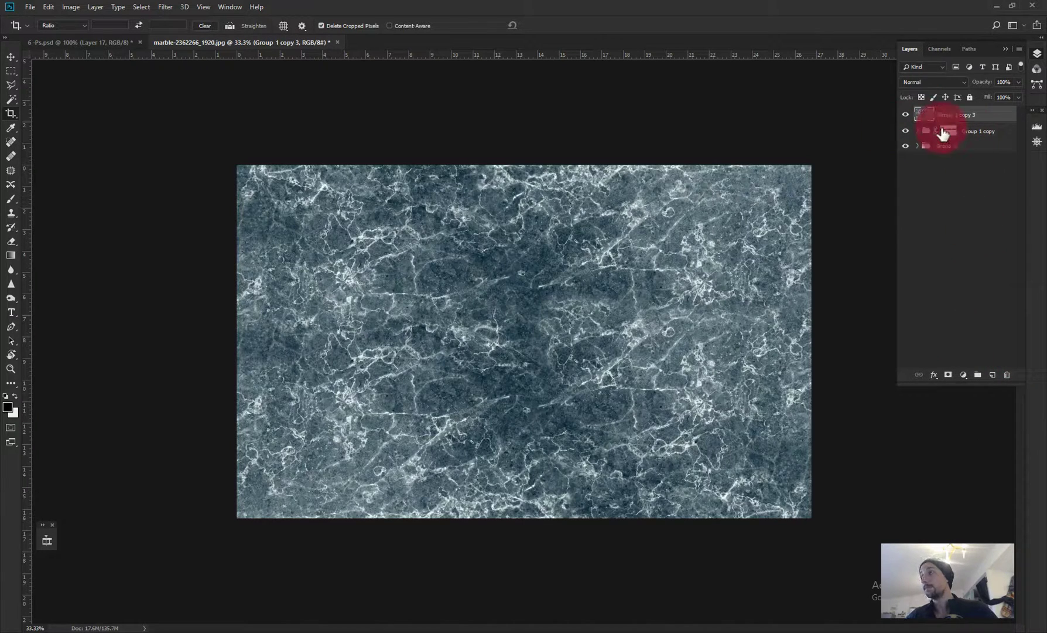
left_click_drag(942, 134, 930, 150)
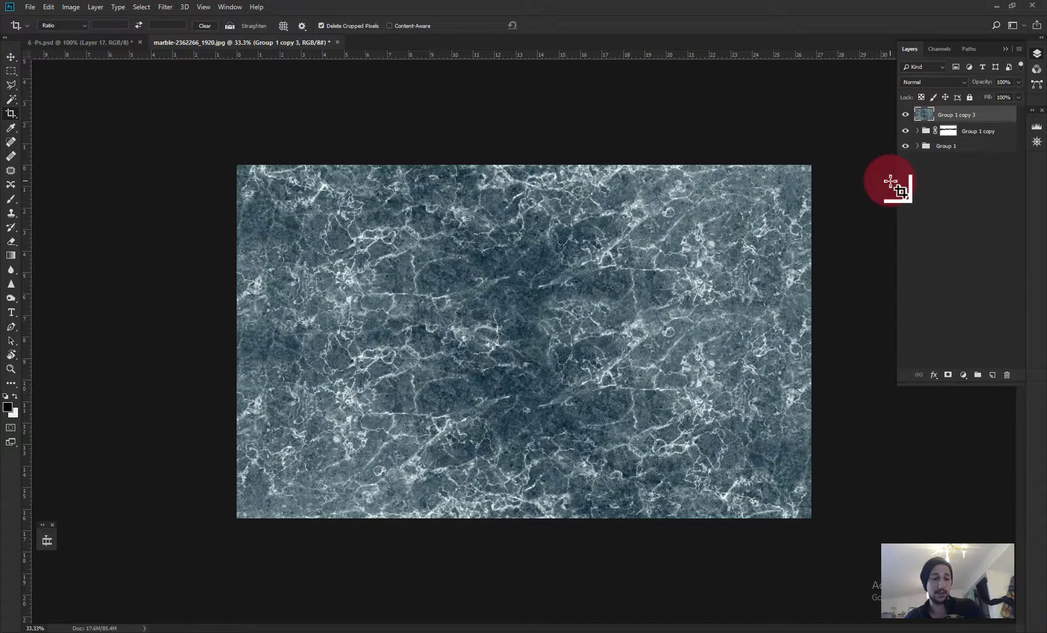
left_click_drag(890, 182, 891, 185)
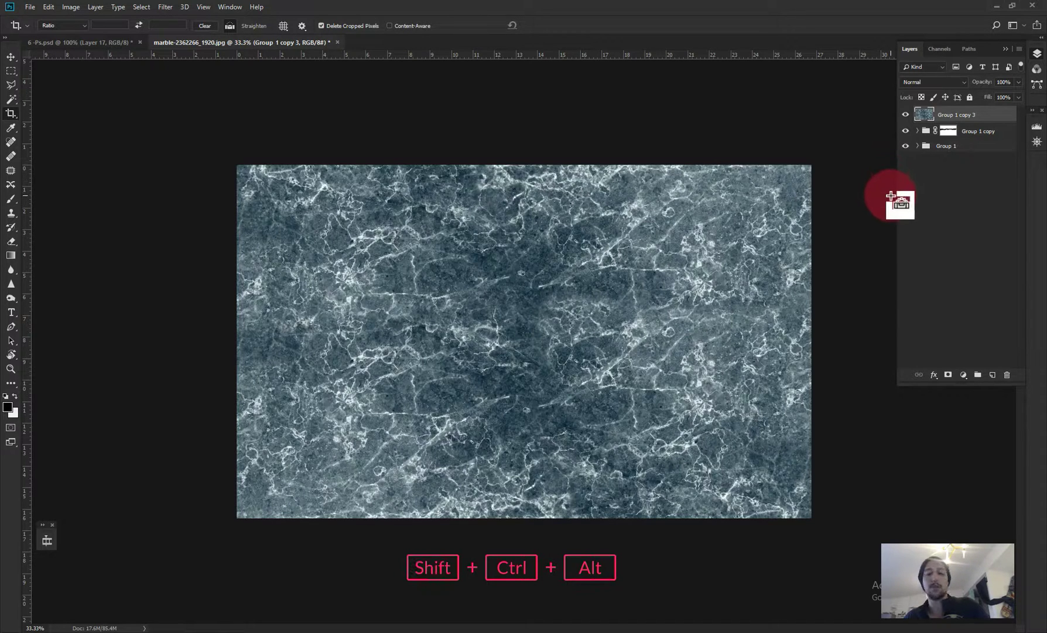
- Stamp all visible content onto a new top layer and delete the merged group copy beneath it
key("ctrl+shift+alt+e")
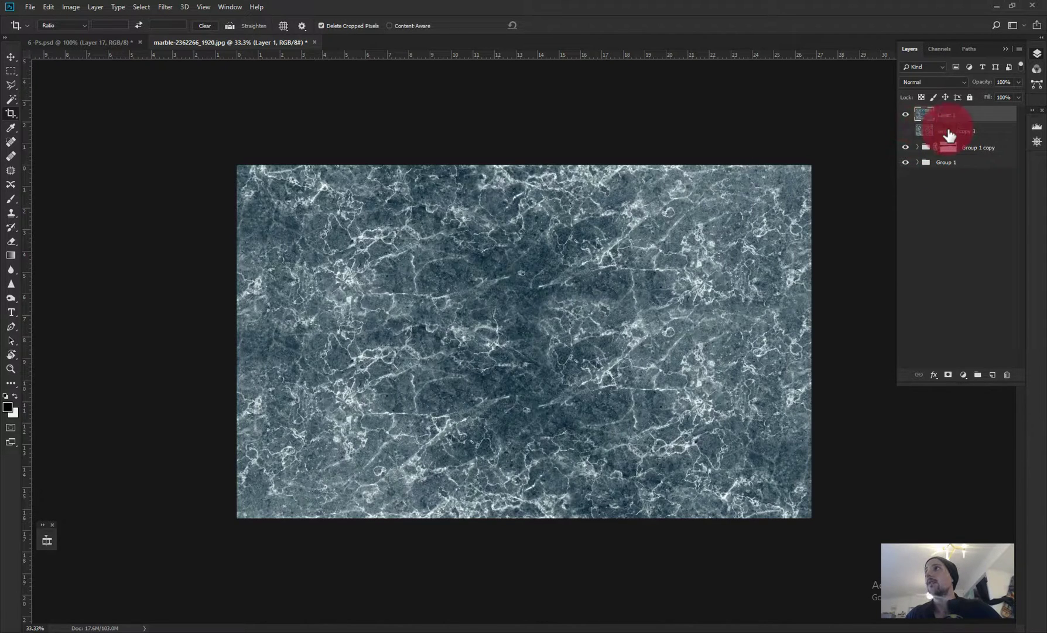
left_click_drag(949, 132, 1007, 374)
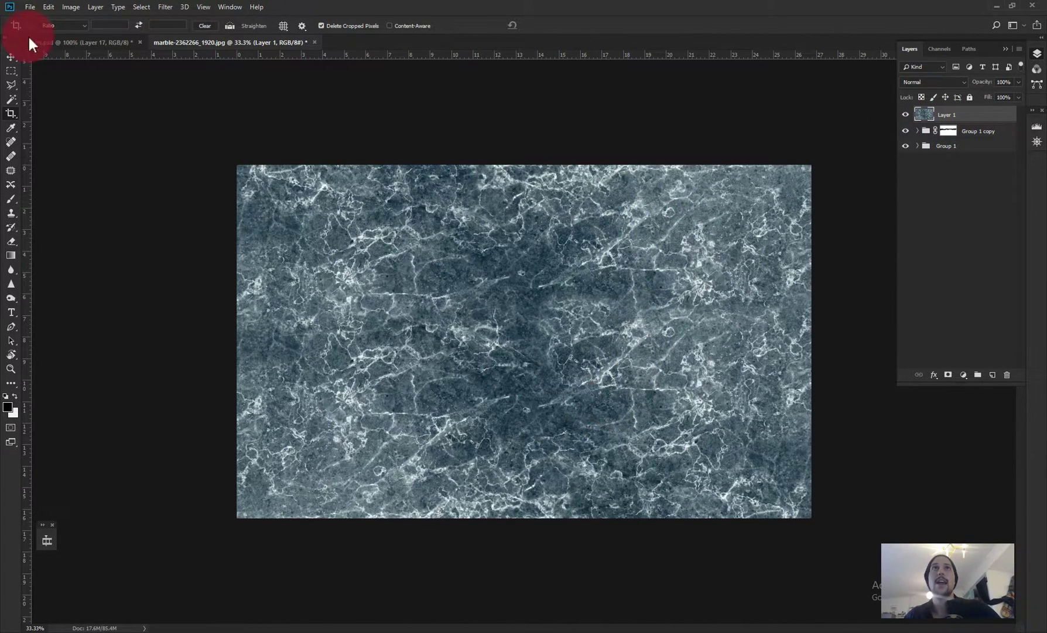
- Clone nearby marble over the small round spot in the upper-right part of the stamped layer with the Clone Stamp tool
left_click(14, 216)
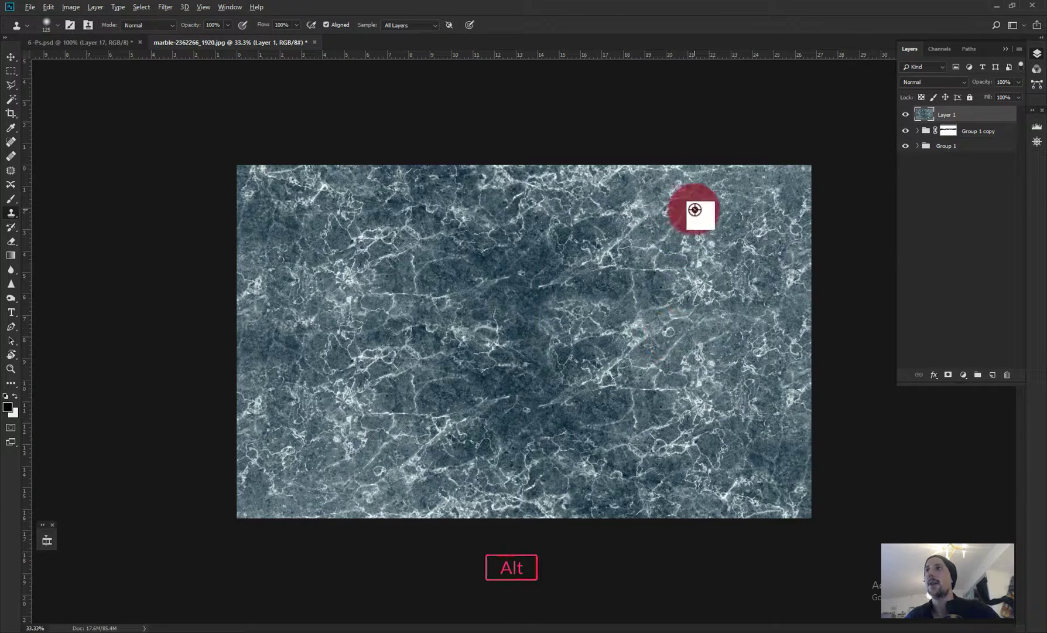
left_click(700, 212, "alt")
left_click(689, 215)
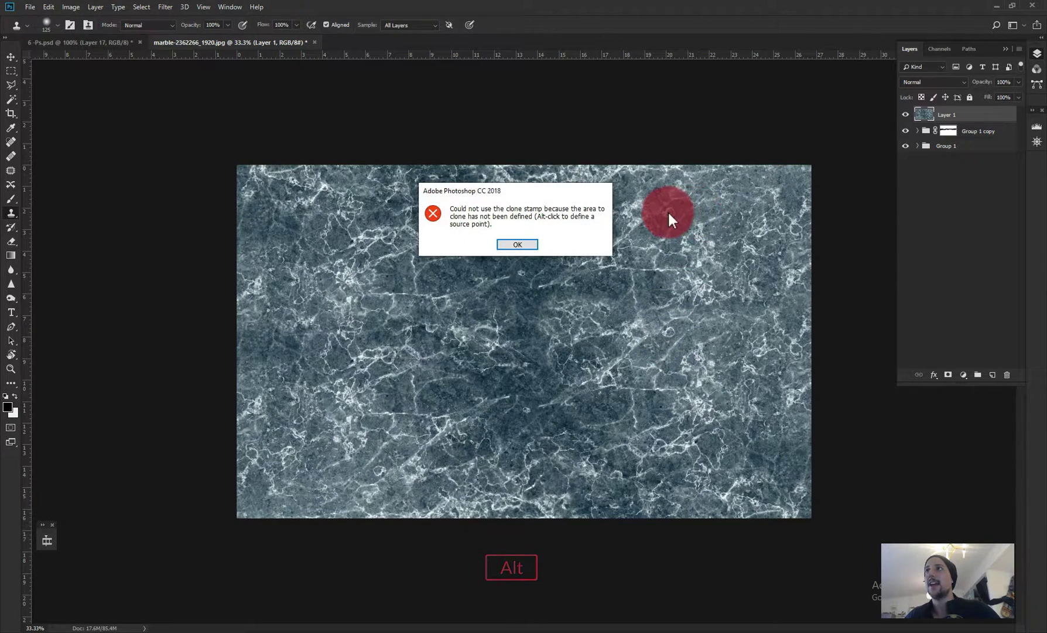
left_click(535, 254)
left_click(548, 252, "alt")
left_click(713, 248, "alt")
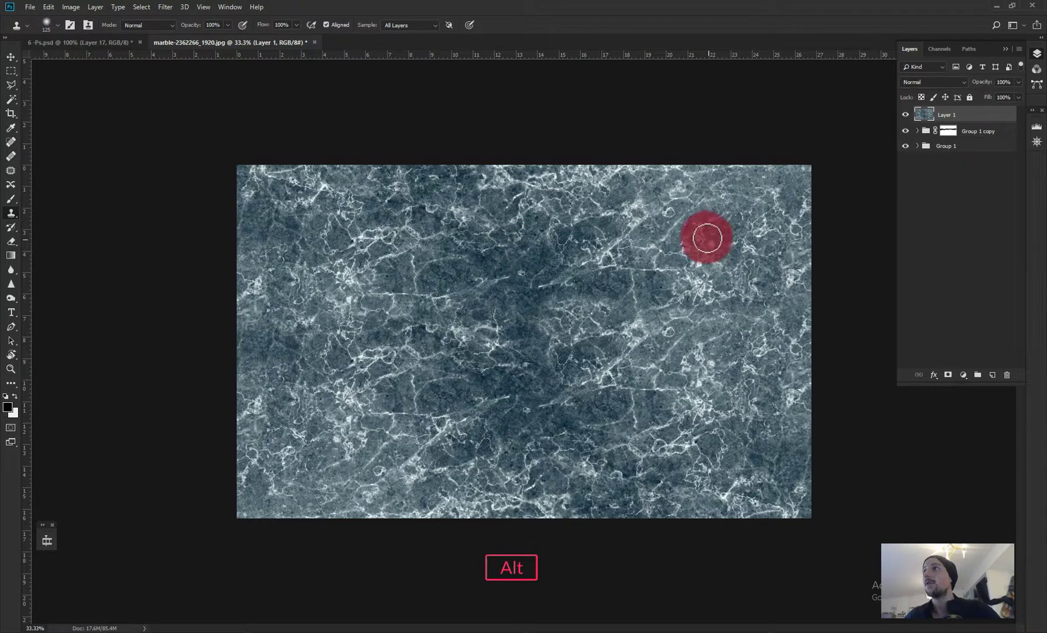
left_click(668, 215)
mouse_move(670, 214)
left_mouse_down()
mouse_move(682, 215)
mouse_move(437, 255)
mouse_move(3, 182)
left_mouse_up()
- Patch the repeated round spot right of the marble's centre with the Patch tool and clear the selection
left_click(14, 172)
mouse_move(677, 339)
left_mouse_down()
mouse_move(661, 339)
mouse_move(681, 332)
mouse_move(671, 344)
mouse_move(678, 323)
mouse_move(666, 311)
mouse_move(639, 309)
mouse_move(717, 362)
mouse_move(692, 362)
left_mouse_up()
key("ctrl+d")
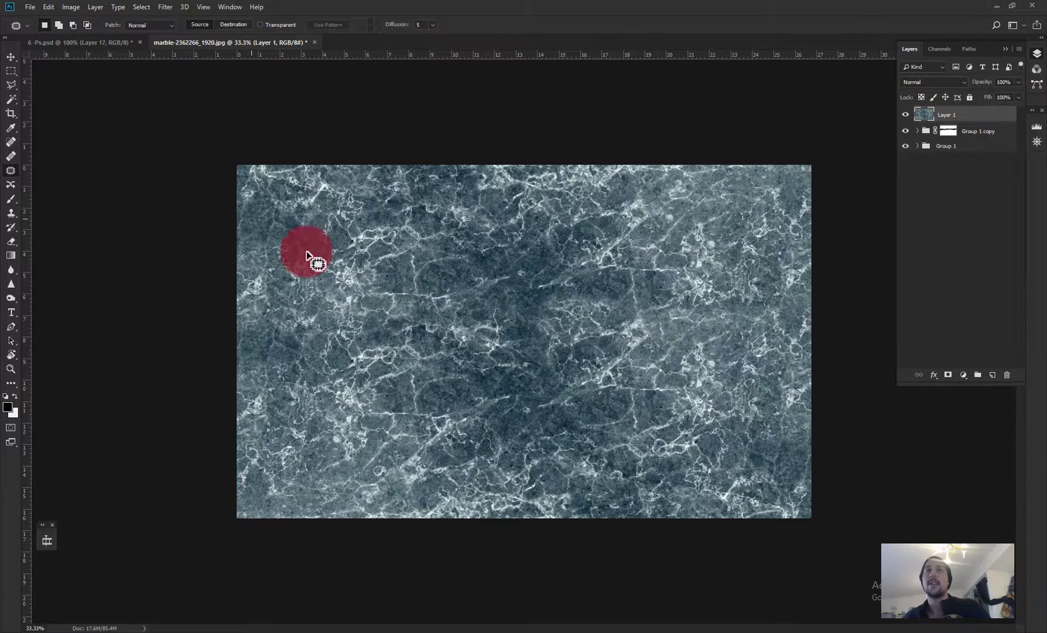
- Clone over repeated marks in the marble's lower-left, central and right-edge areas, using freshly sampled texture
left_click(16, 213)
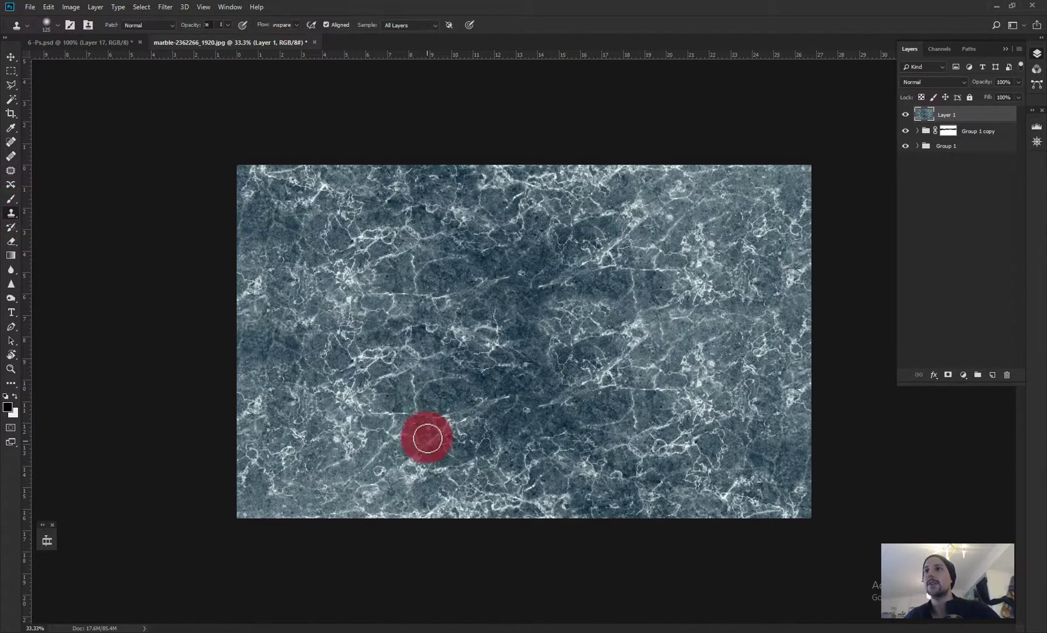
left_click(334, 450, "alt")
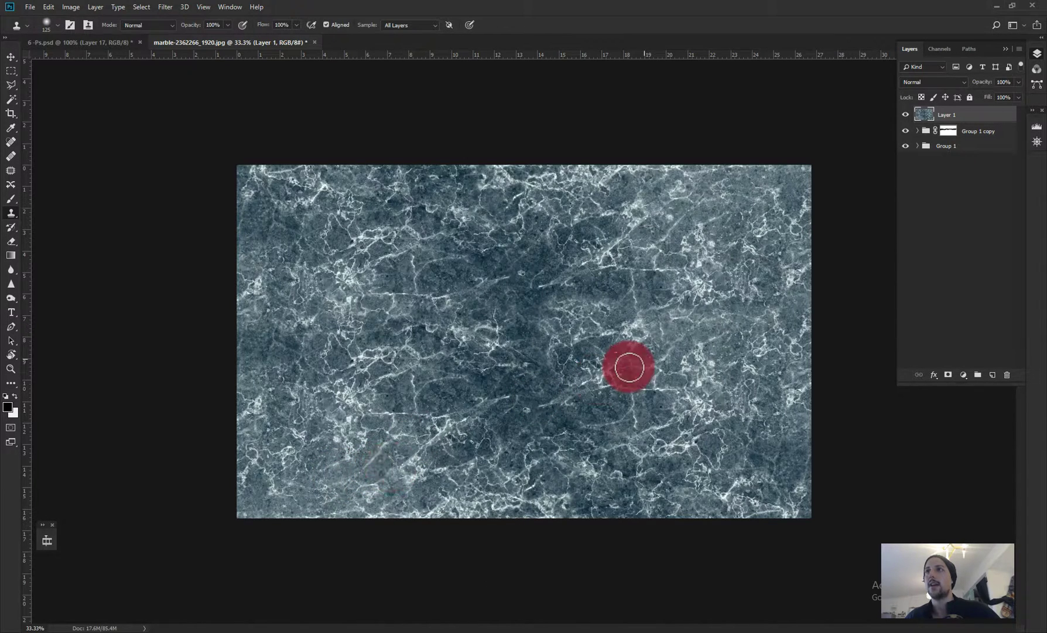
key("alt")
mouse_move(561, 416)
left_mouse_down()
mouse_move(525, 415)
mouse_move(540, 389)
mouse_move(528, 412)
mouse_move(624, 343)
mouse_move(525, 271)
mouse_move(604, 328)
mouse_move(718, 326)
mouse_move(455, 362)
mouse_move(579, 375)
mouse_move(558, 285)
mouse_move(506, 298)
mouse_move(496, 365)
mouse_move(411, 455)
mouse_move(359, 467)
mouse_move(649, 327)
mouse_move(783, 298)
mouse_move(790, 284)
mouse_move(770, 245)
mouse_move(803, 355)
mouse_move(792, 351)
mouse_move(800, 353)
mouse_move(793, 223)
mouse_move(803, 223)
mouse_move(795, 311)
left_mouse_up()
left_click(771, 375, "alt")
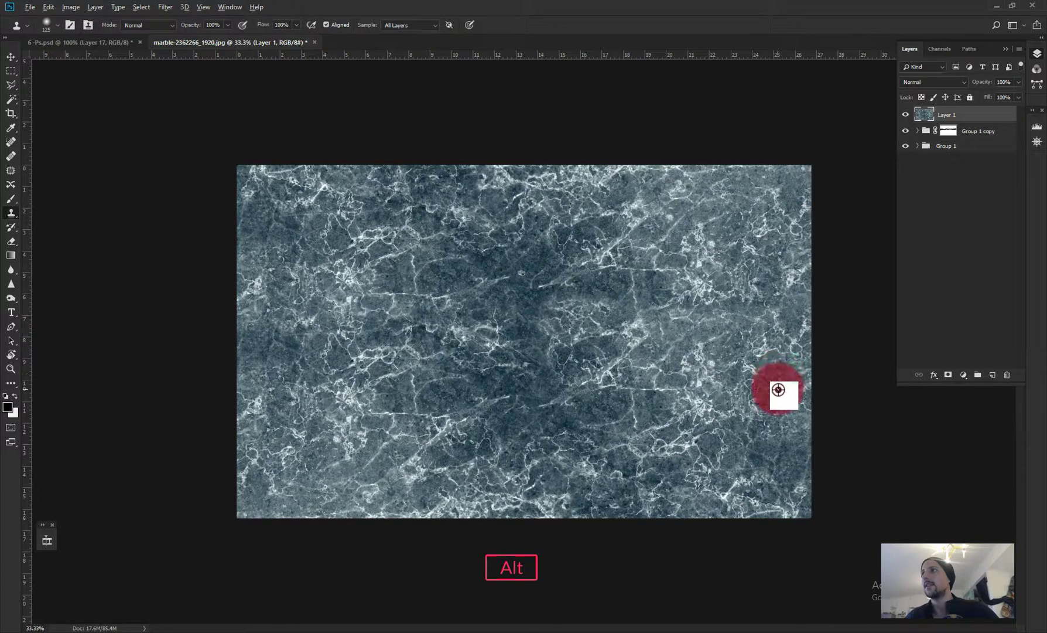
left_click(794, 351)
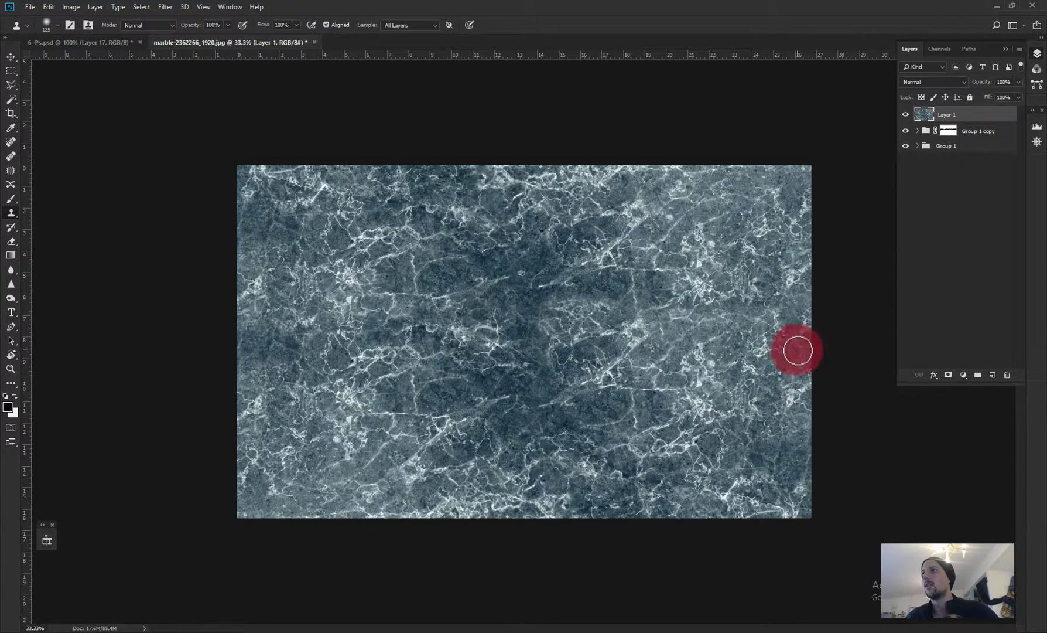
mouse_move(798, 349)
left_mouse_down()
mouse_move(766, 449)
mouse_move(713, 363)
left_mouse_up()
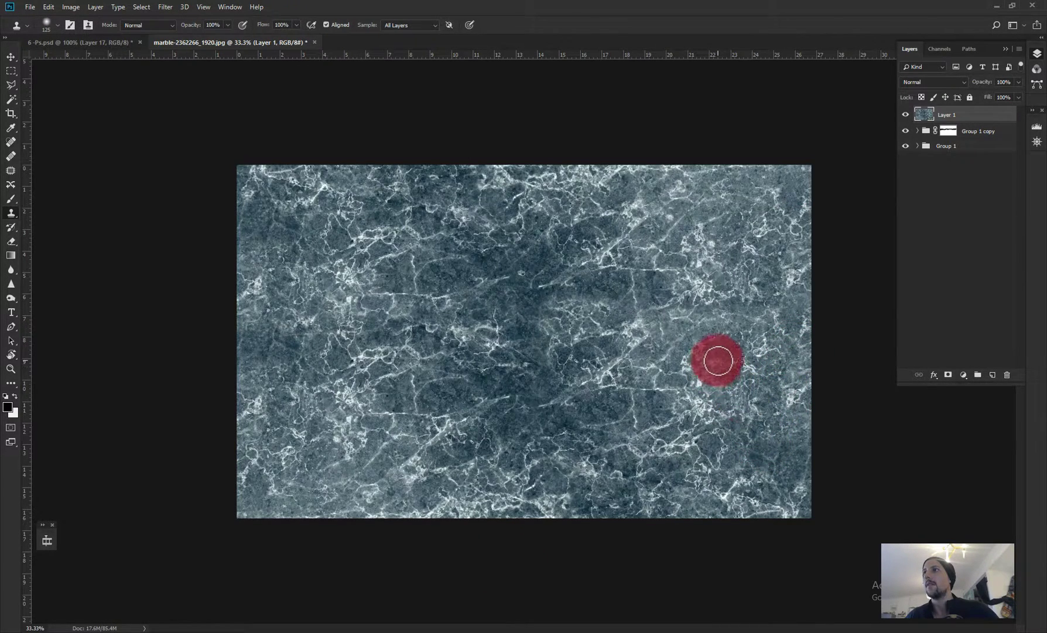
- Clone out the small pale spot in the marble's right half, undoing the first stamp and resampling just below the spot
left_click(718, 340, "alt")
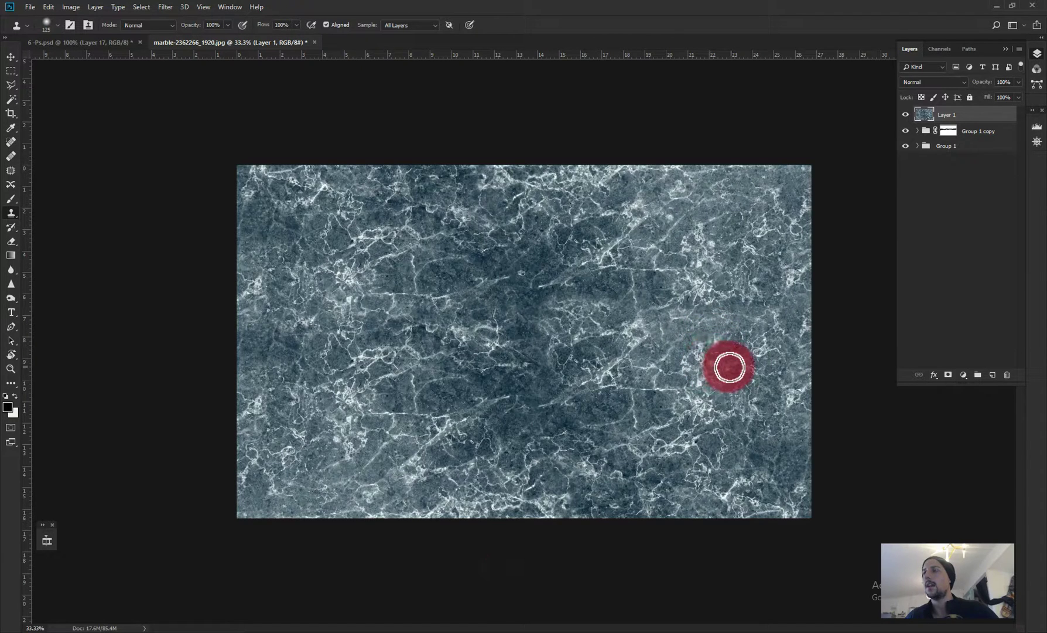
key("ctrl+z")
left_click(727, 388, "alt")
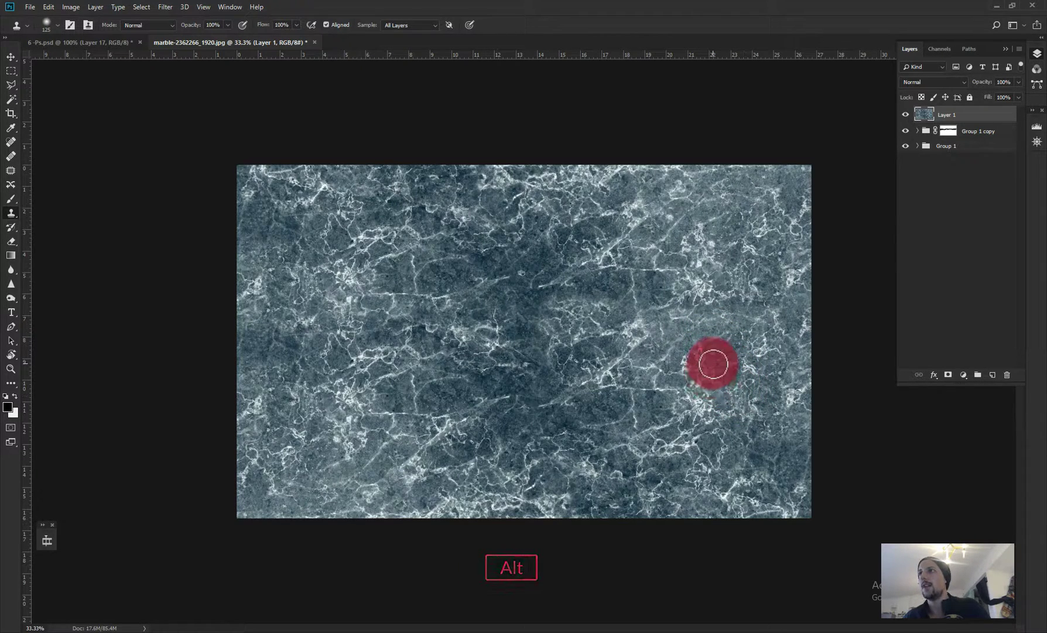
mouse_move(712, 364)
left_mouse_down()
mouse_move(845, 255)
mouse_move(805, 197)
mouse_move(686, 125)
mouse_move(258, 41)
mouse_move(191, 10)
left_mouse_up()
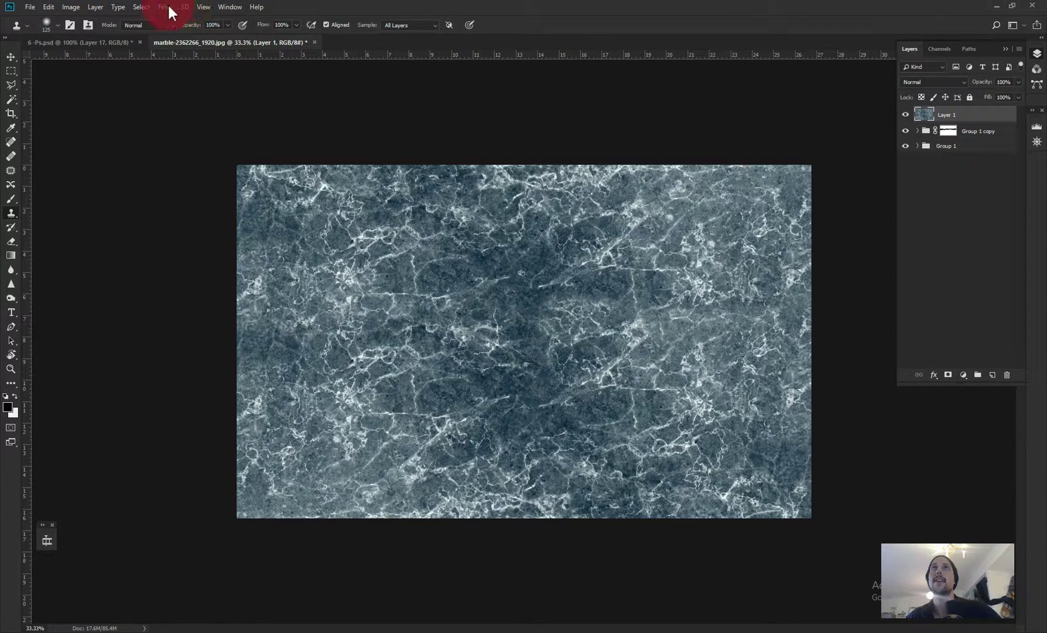
- Apply the Offset filter to the stamped layer with +1878 px horizontal, -1250 px vertical and Wrap Around
left_click(168, 8)
mouse_move(250, 226)
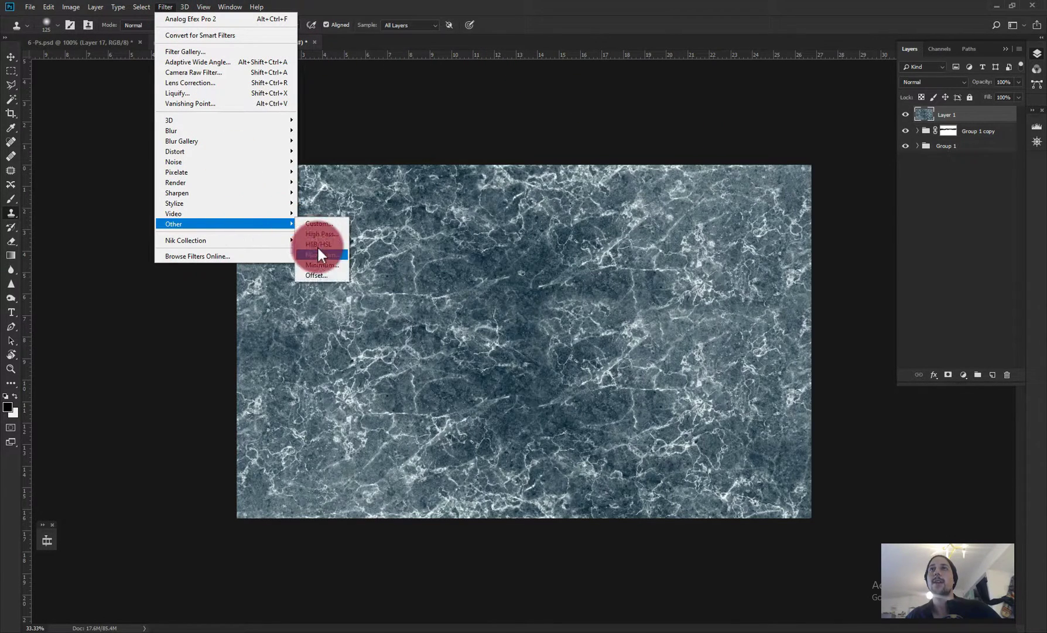
left_click(321, 275)
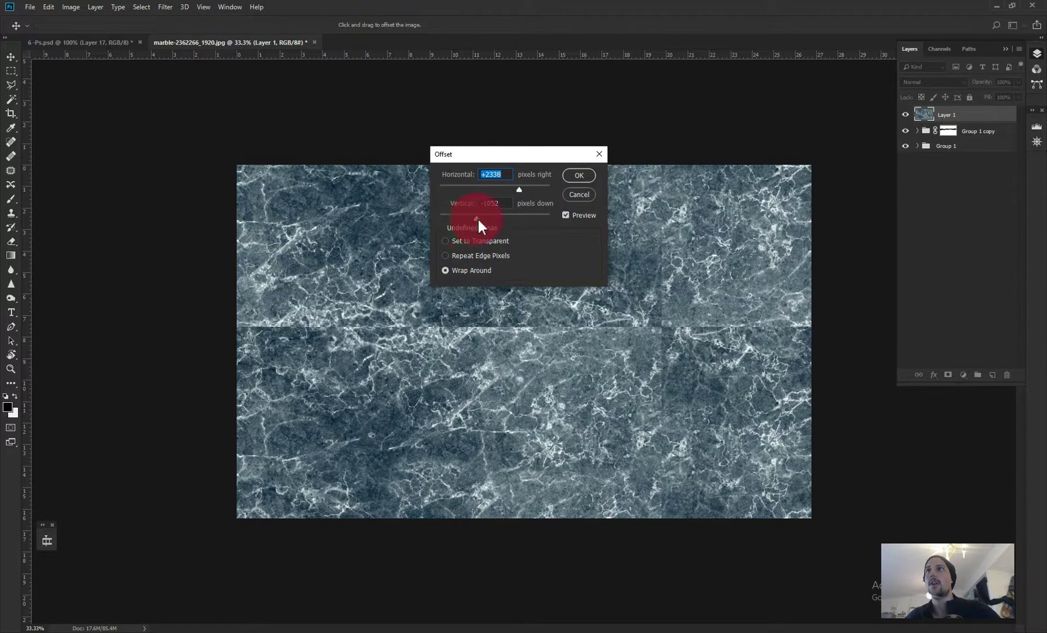
left_click_drag(489, 154, 744, 97)
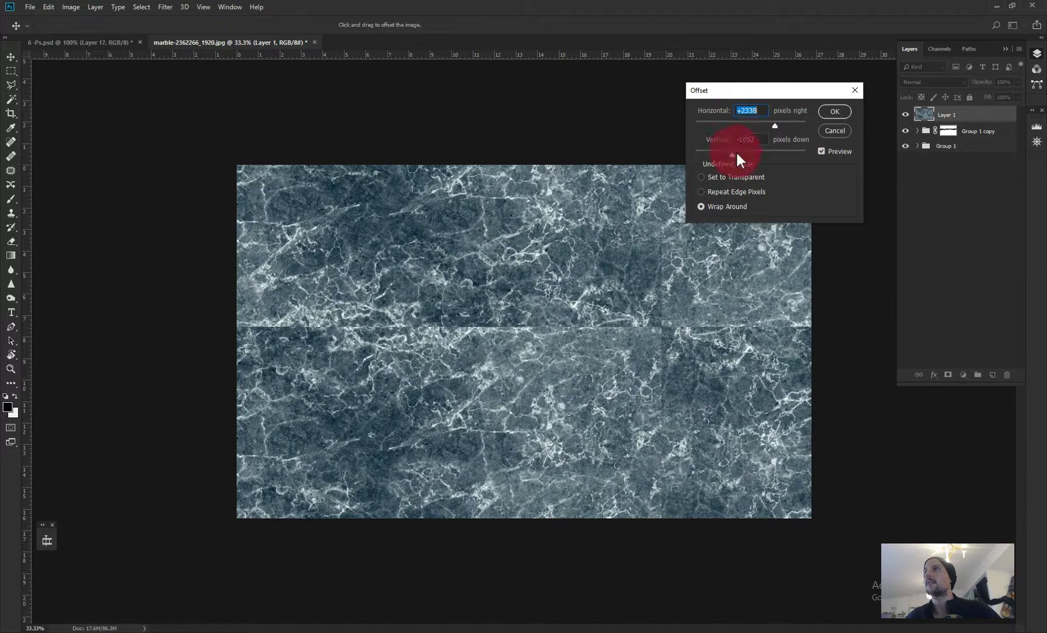
left_click_drag(726, 152, 729, 152)
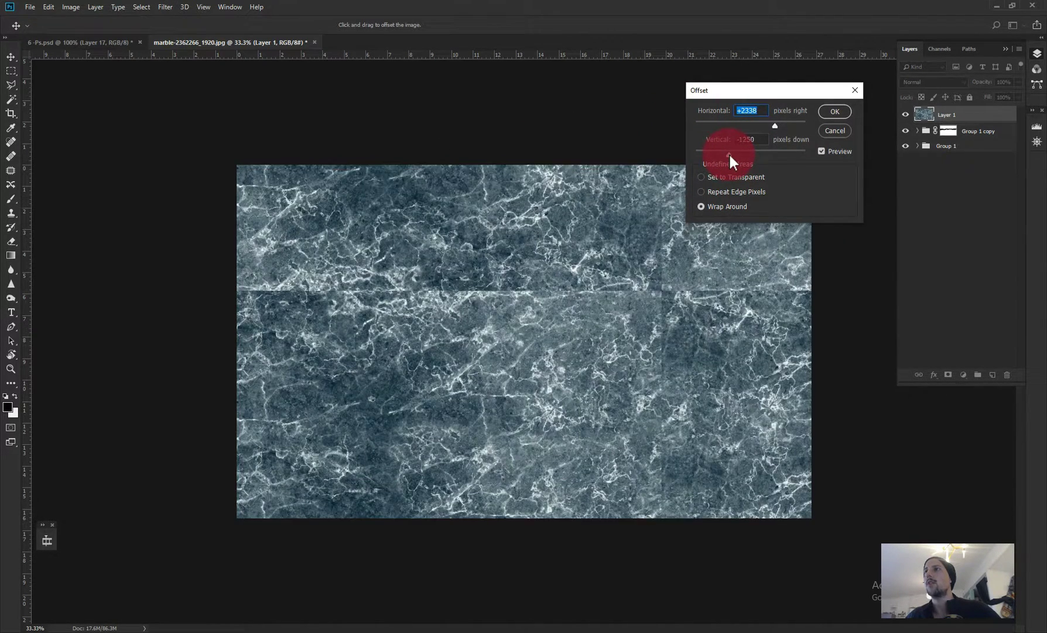
left_click_drag(778, 125, 770, 124)
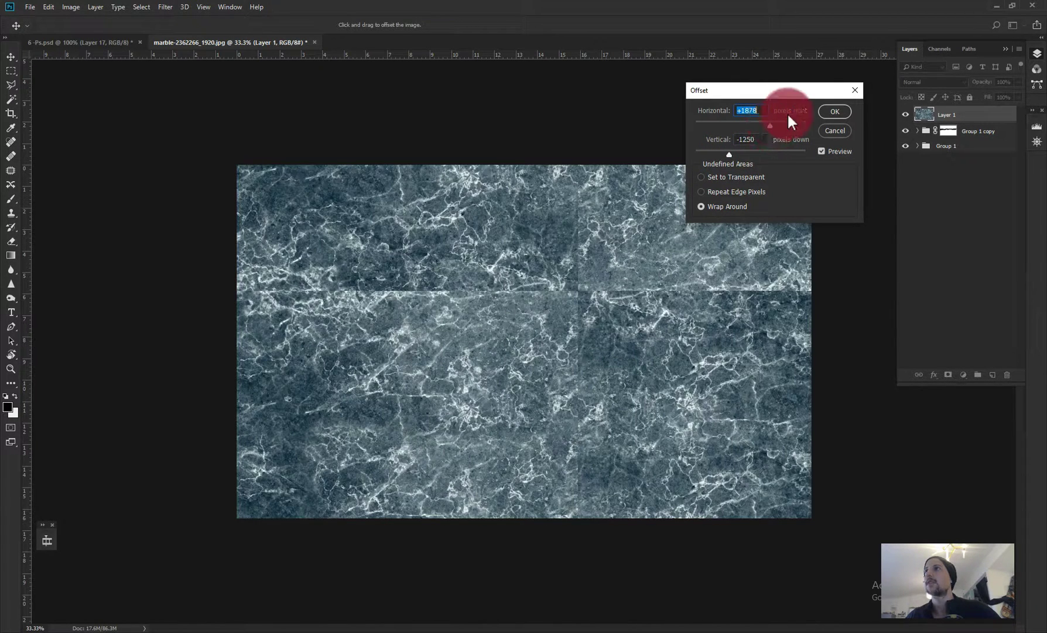
left_click(833, 111)
- Clone marble texture over the left half of the horizontal seam using a 150 px Clone Stamp brush
key("s")
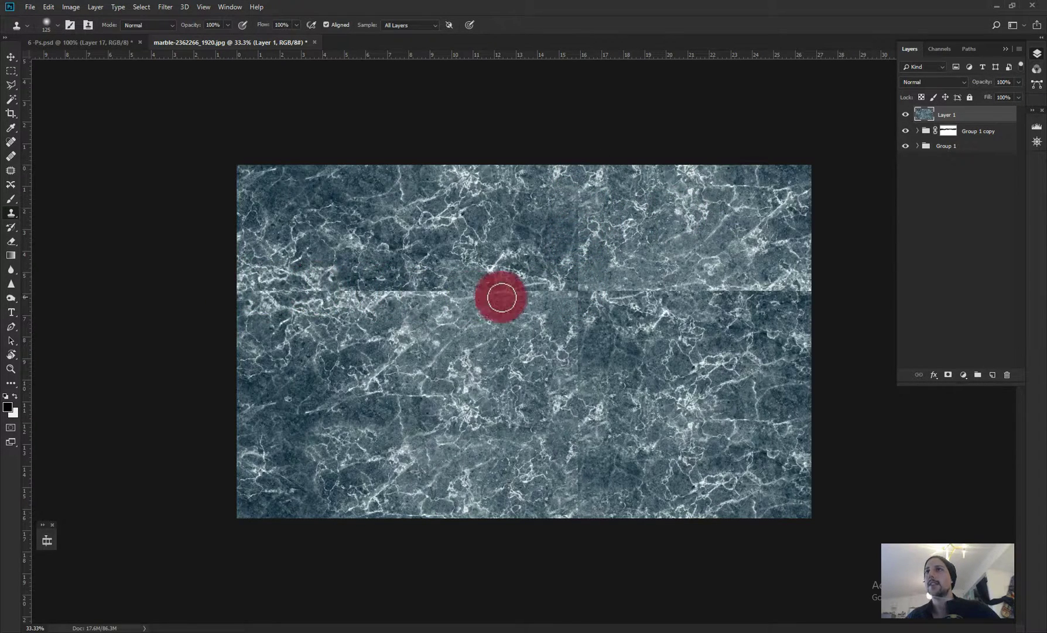
key("alt")
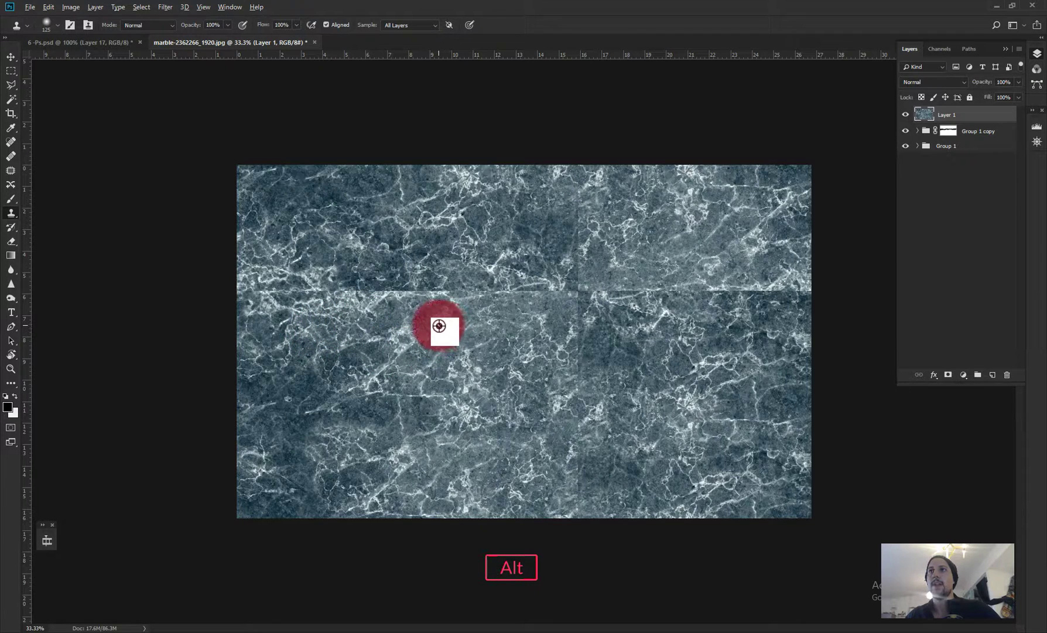
left_click_drag(439, 325, 382, 256)
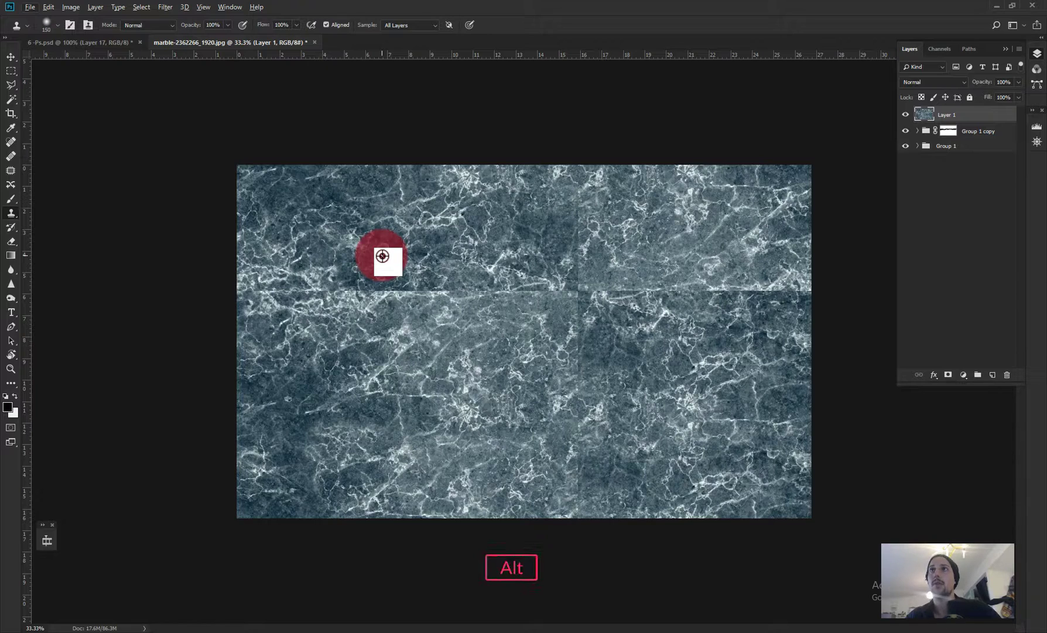
mouse_move(382, 256)
left_mouse_down()
mouse_move(359, 240)
mouse_move(392, 274)
mouse_move(374, 276)
mouse_move(323, 236)
mouse_move(376, 287)
mouse_move(350, 289)
mouse_move(396, 294)
mouse_move(311, 285)
mouse_move(312, 243)
mouse_move(311, 293)
mouse_move(285, 290)
mouse_move(317, 264)
mouse_move(296, 289)
mouse_move(261, 291)
mouse_move(306, 286)
mouse_move(327, 260)
mouse_move(290, 293)
mouse_move(245, 295)
mouse_move(411, 285)
mouse_move(420, 337)
mouse_move(441, 339)
mouse_move(394, 291)
mouse_move(521, 304)
mouse_move(489, 259)
mouse_move(470, 346)
mouse_move(496, 321)
mouse_move(484, 334)
mouse_move(501, 307)
mouse_move(492, 293)
mouse_move(557, 294)
mouse_move(531, 283)
left_mouse_up()
left_click(304, 285, "alt")
left_click(491, 271, "alt")
left_click(652, 187, "alt")
mouse_move(652, 187)
left_mouse_down()
mouse_move(616, 209)
mouse_move(586, 198)
mouse_move(582, 260)
mouse_move(615, 243)
left_mouse_up()
key("ctrl+z")
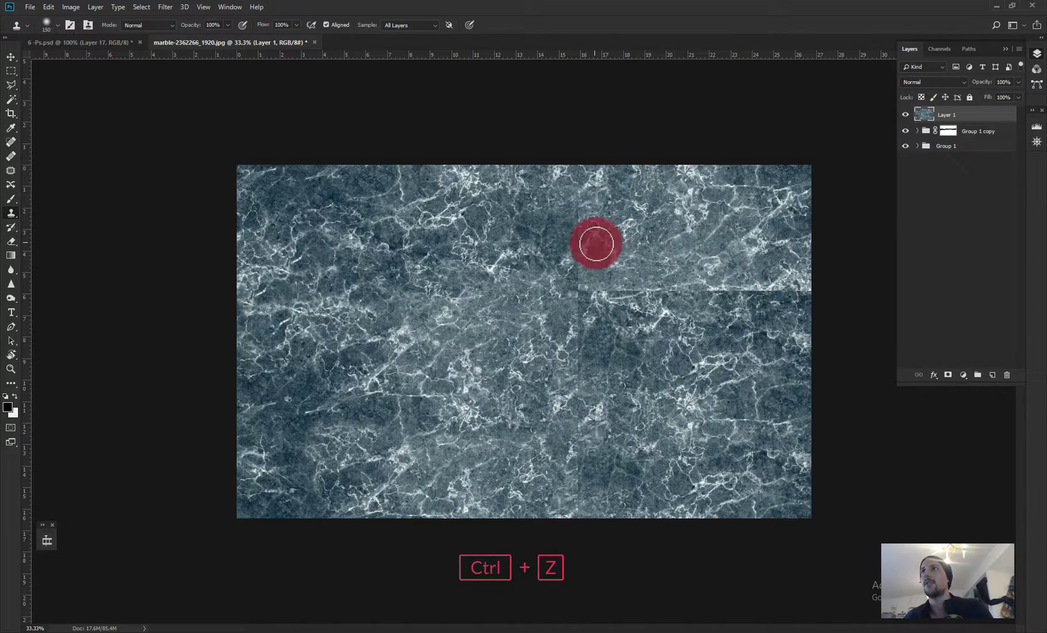
- Clone sampled marble texture over the upper part of the vertical seam, down to where it meets the horizontal seam
left_click(631, 203, "alt")
left_click_drag(582, 203, 572, 272)
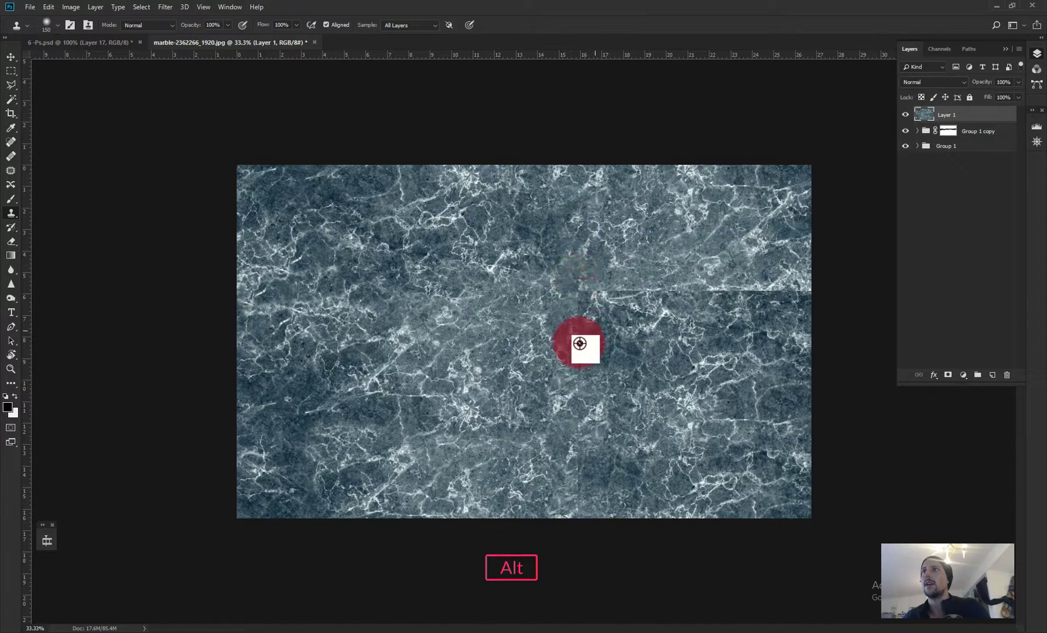
left_click(604, 343, "alt")
mouse_move(597, 252)
left_mouse_down()
mouse_move(596, 226)
mouse_move(580, 366)
mouse_move(565, 354)
mouse_move(615, 286)
left_mouse_up()
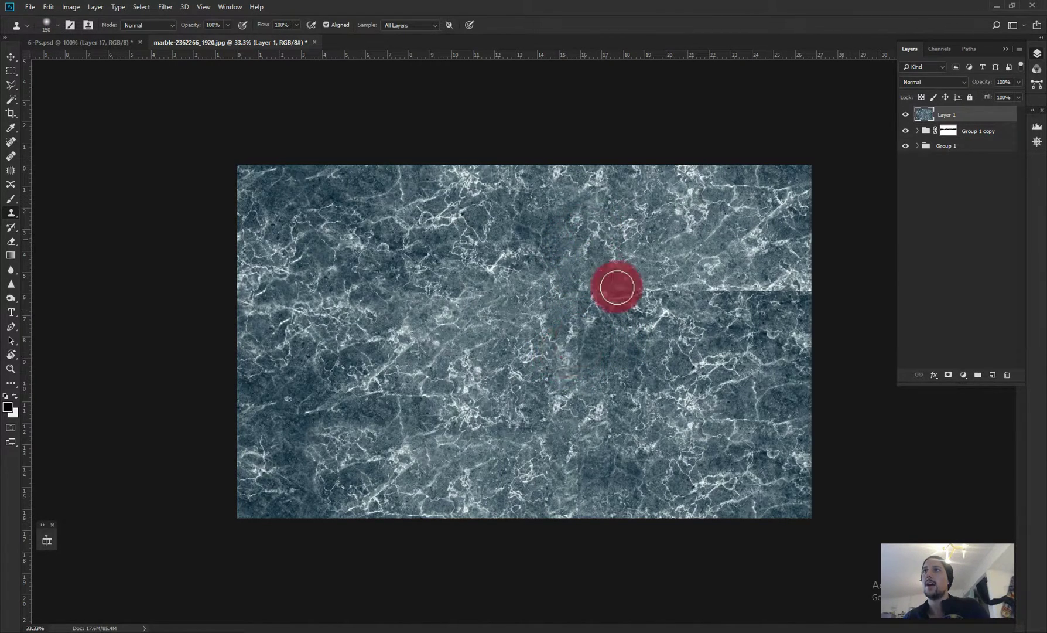
left_click(544, 232, "alt")
left_click(585, 229)
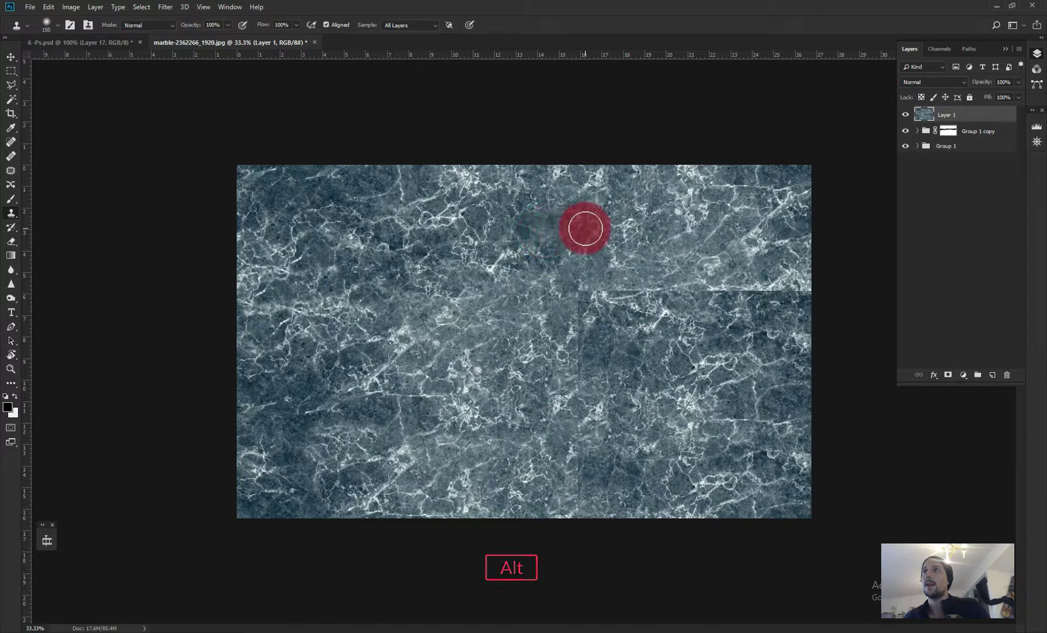
mouse_move(605, 219)
left_mouse_down()
mouse_move(724, 222)
mouse_move(645, 203)
left_mouse_up()
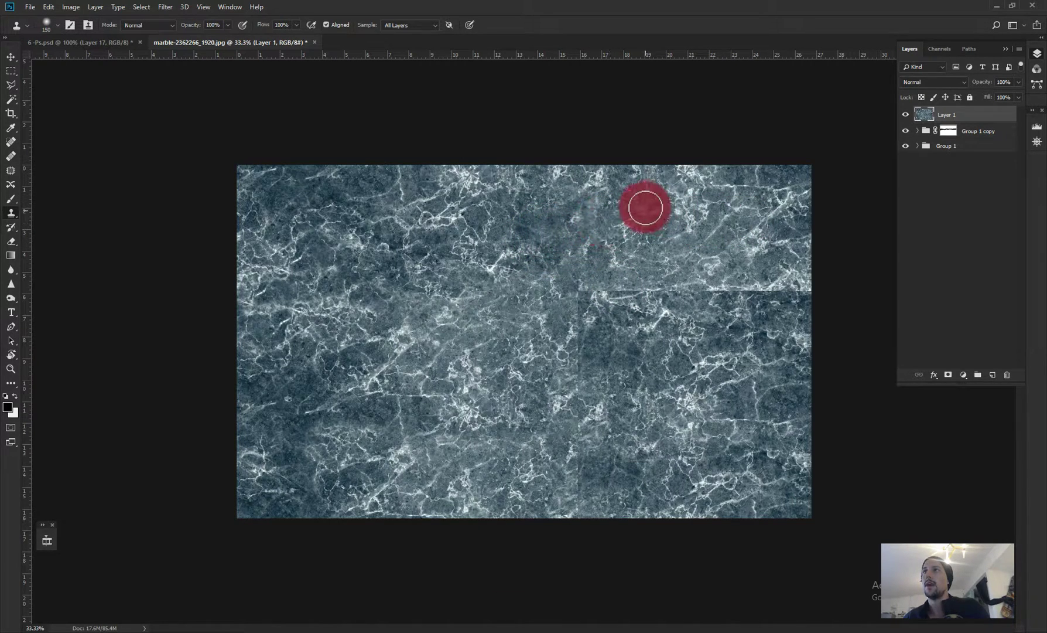
- Clone sampled marble texture over the right half of the horizontal seam and the lower part of the vertical seam
left_click(783, 266, "alt")
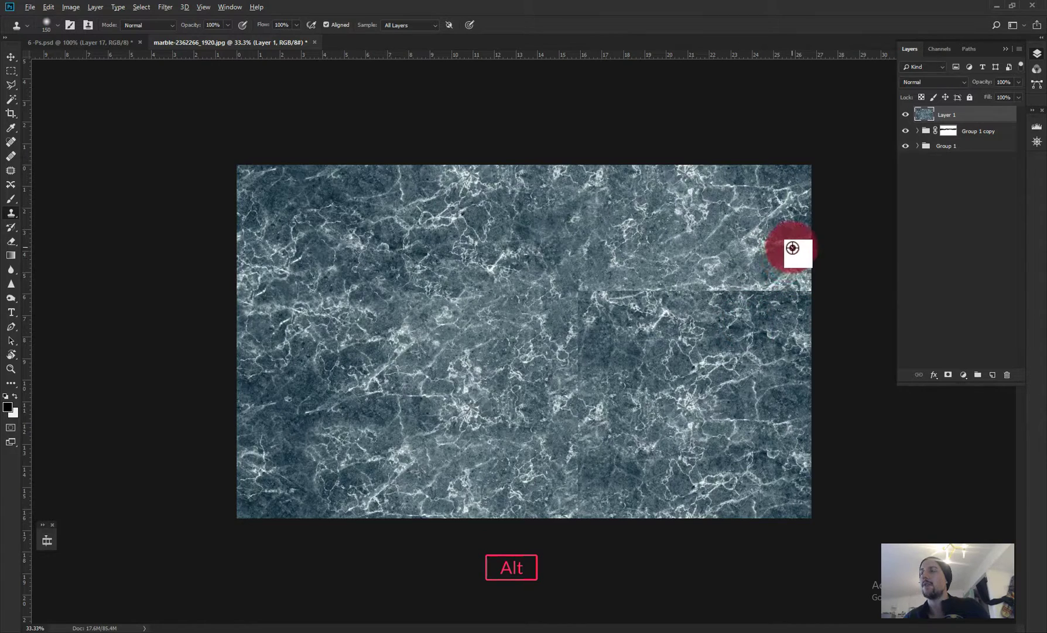
left_click(795, 287)
left_click_drag(784, 289, 713, 295)
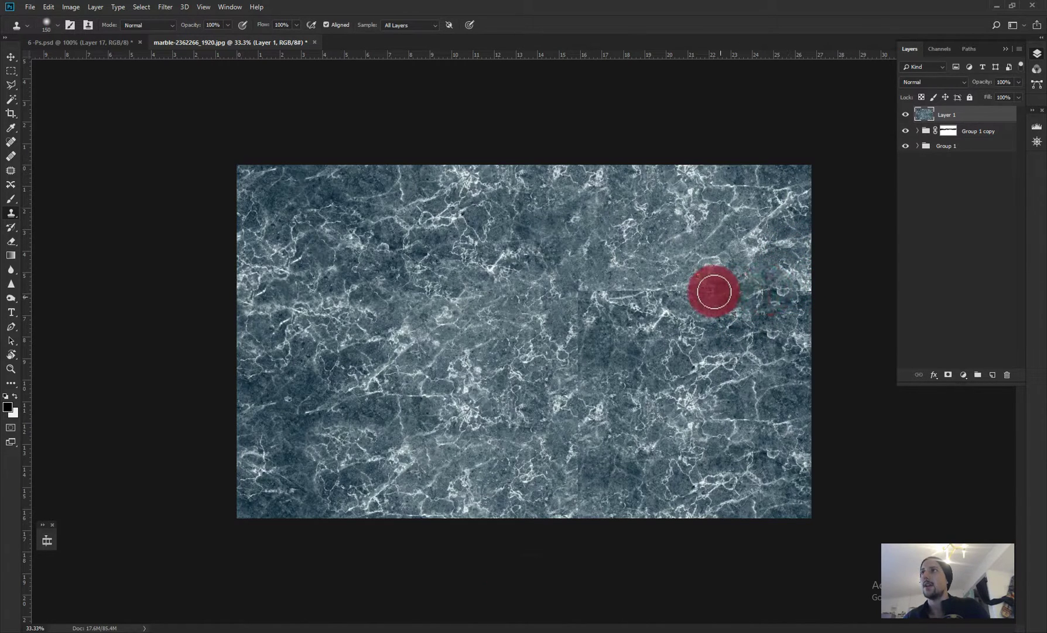
left_click(620, 289, "alt")
mouse_move(624, 297)
left_mouse_down()
mouse_move(555, 365)
mouse_move(591, 463)
mouse_move(573, 509)
left_mouse_up()
left_click_drag(748, 286, 807, 297)
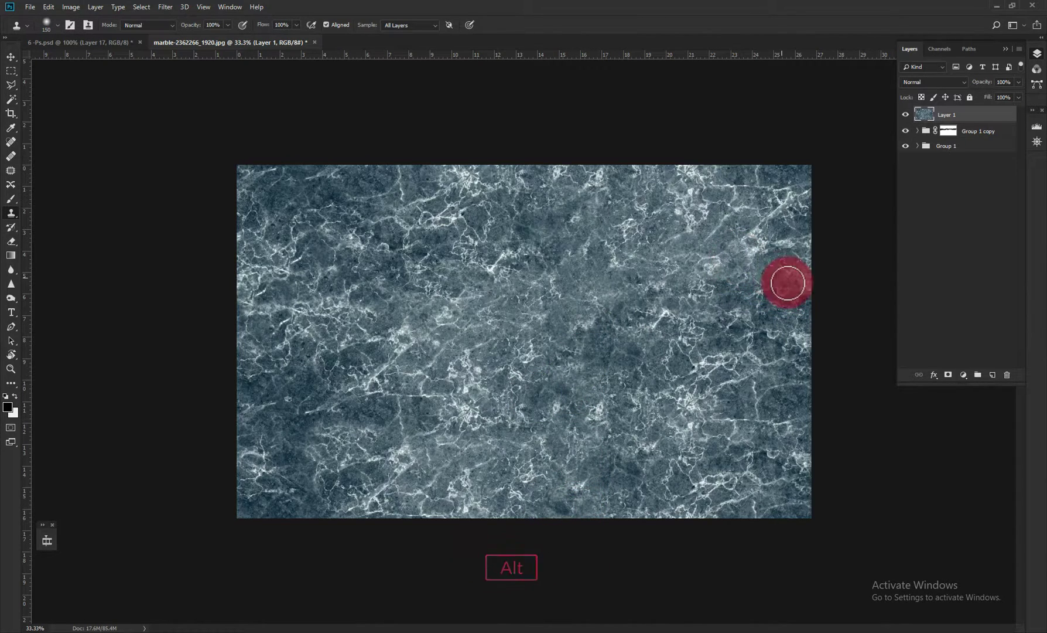
left_click(746, 348, "alt")
left_click(639, 404, "alt")
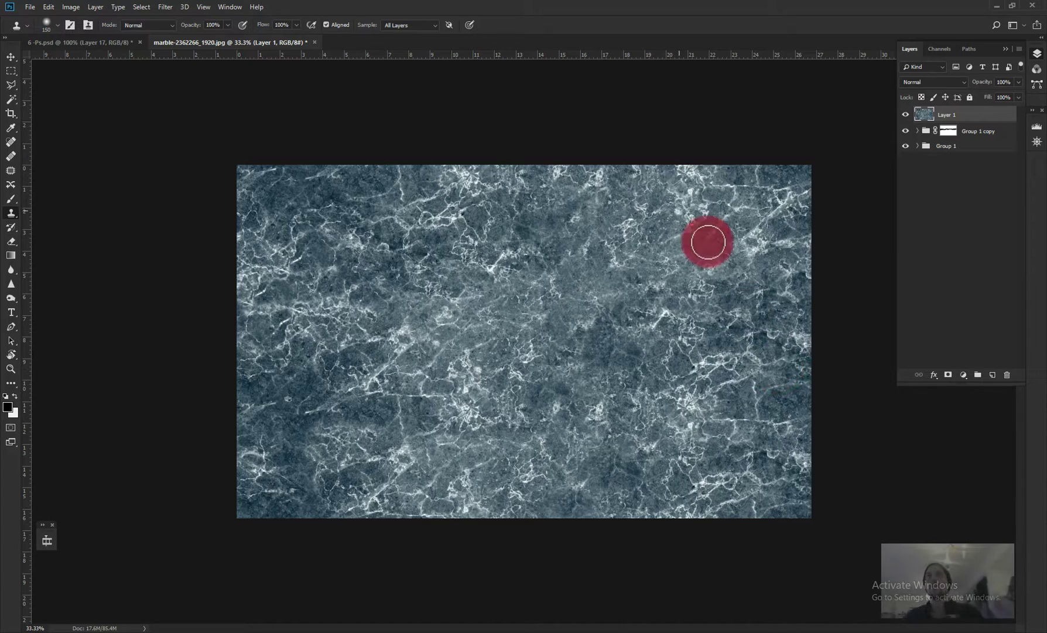
- Quick-export the finished marble texture as a PNG named marble-03.png in the folder that holds marble-01.png
left_click(29, 7)
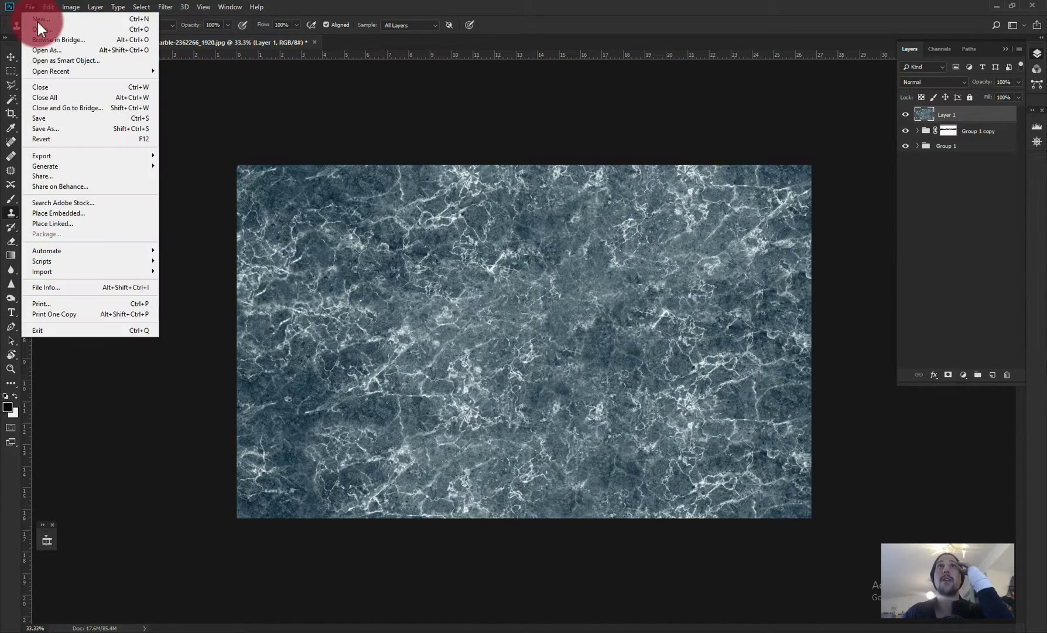
mouse_move(86, 157)
left_click(180, 157)
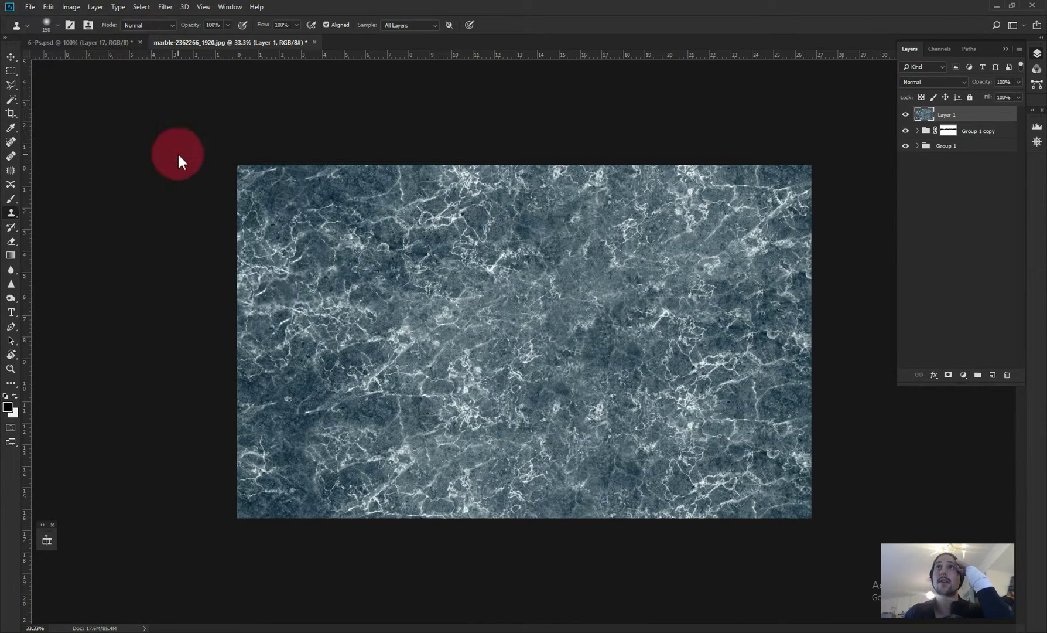
left_click(479, 105)
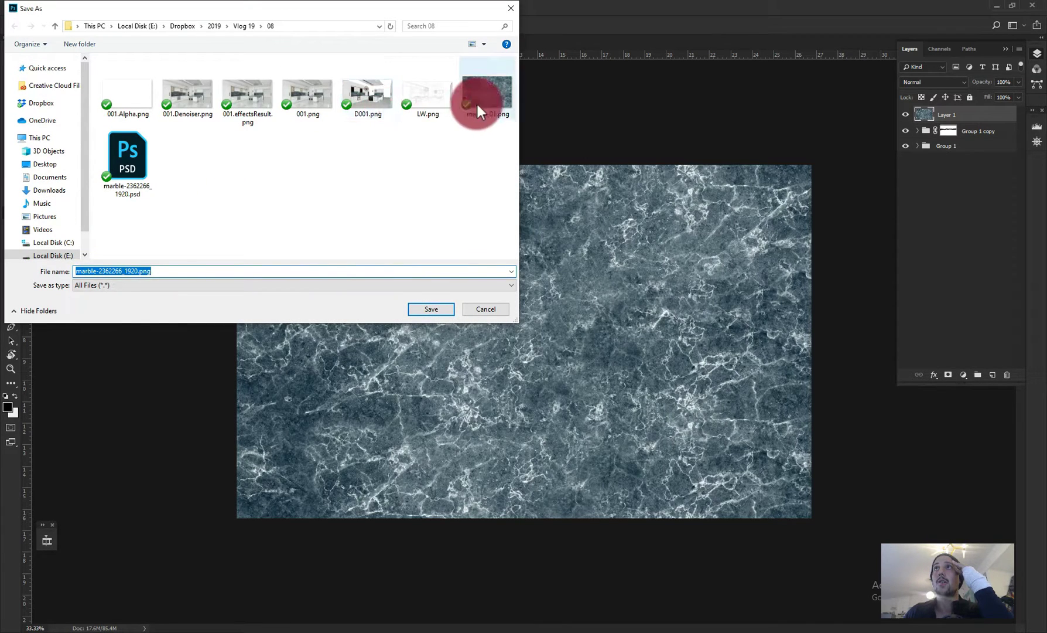
double_click(105, 272)
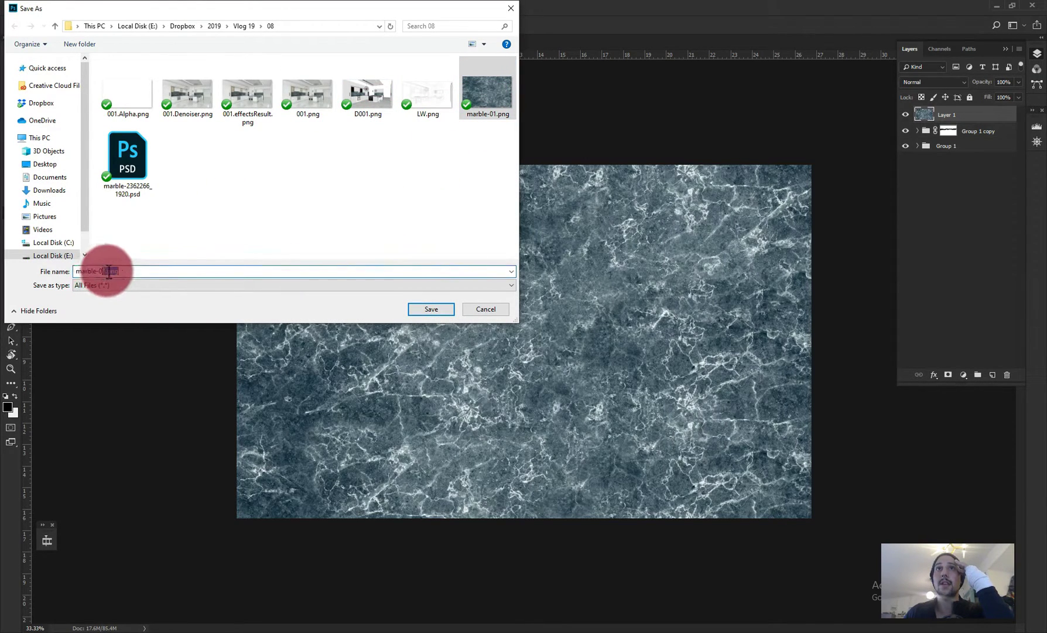
key("Return")
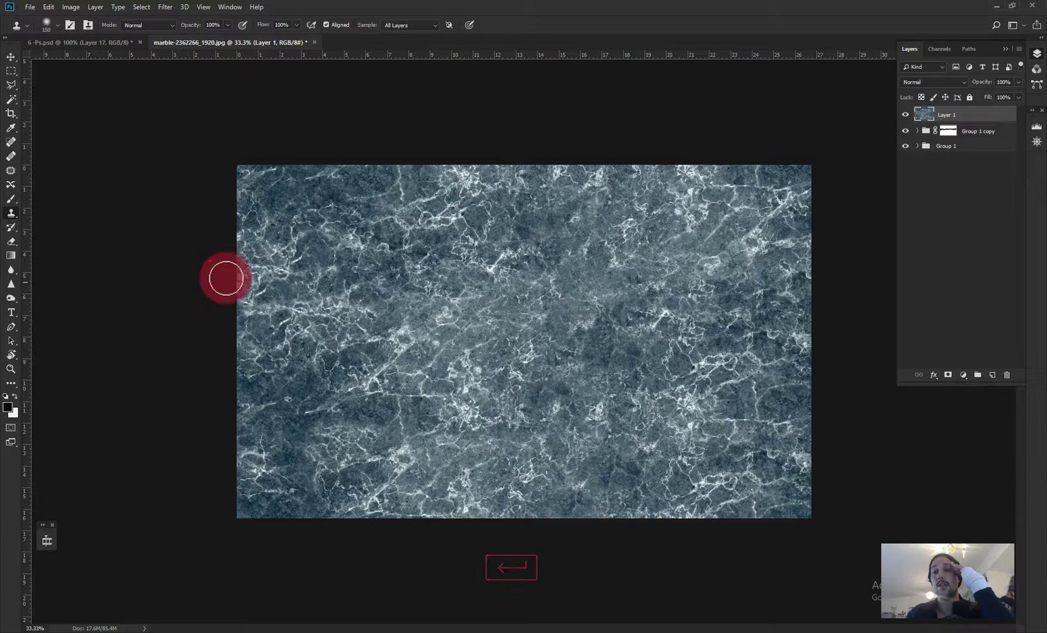
- Switch to the AutoSave_6.1 kitchen model in SketchUp, minimise the V-Ray frame buffer and display the model shaded with textures
left_click(707, 629)
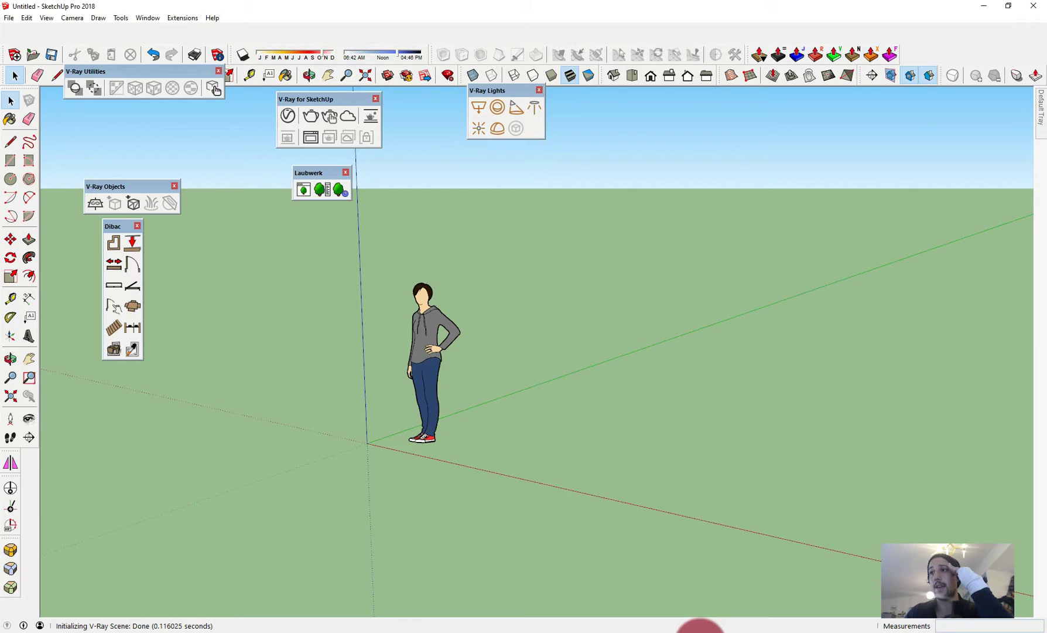
left_click(707, 613)
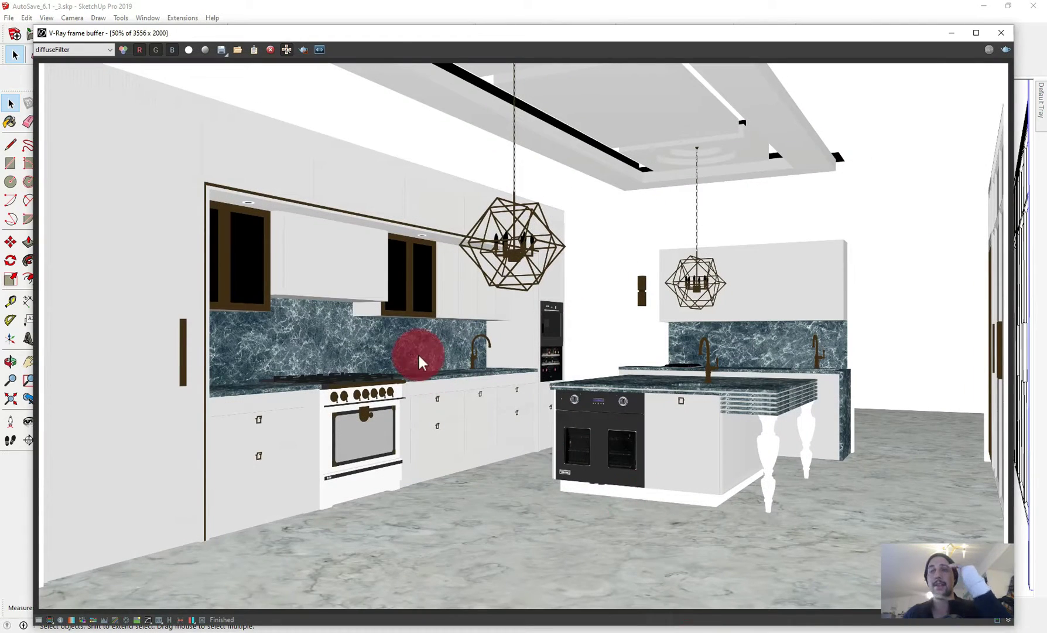
left_click(950, 33)
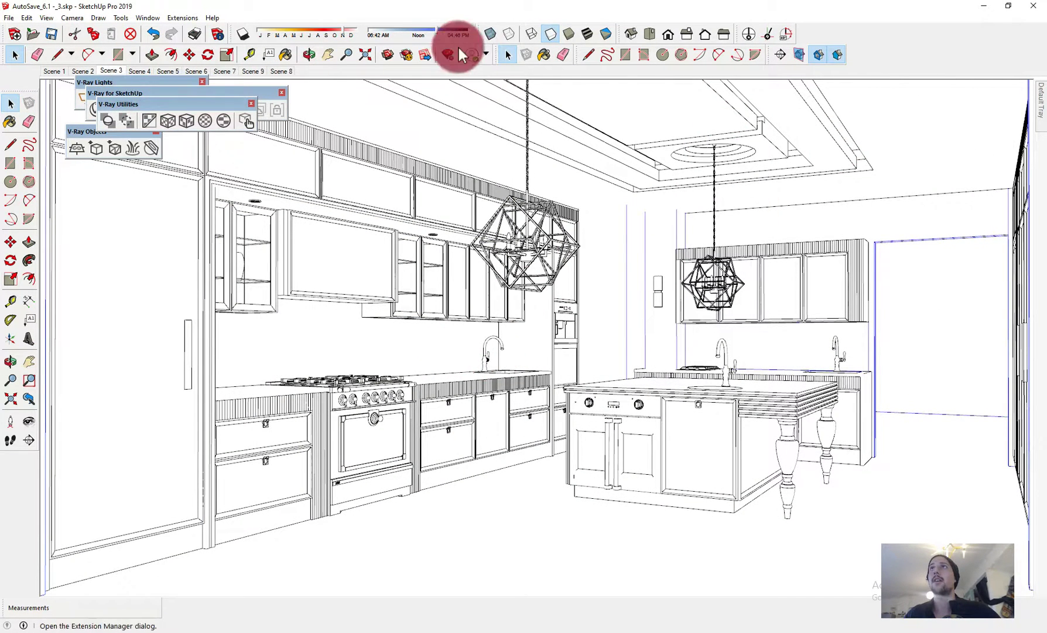
left_click(576, 42)
- Sample the blue marble material in the kitchen and replace its texture image with marble-03.png
key("b")
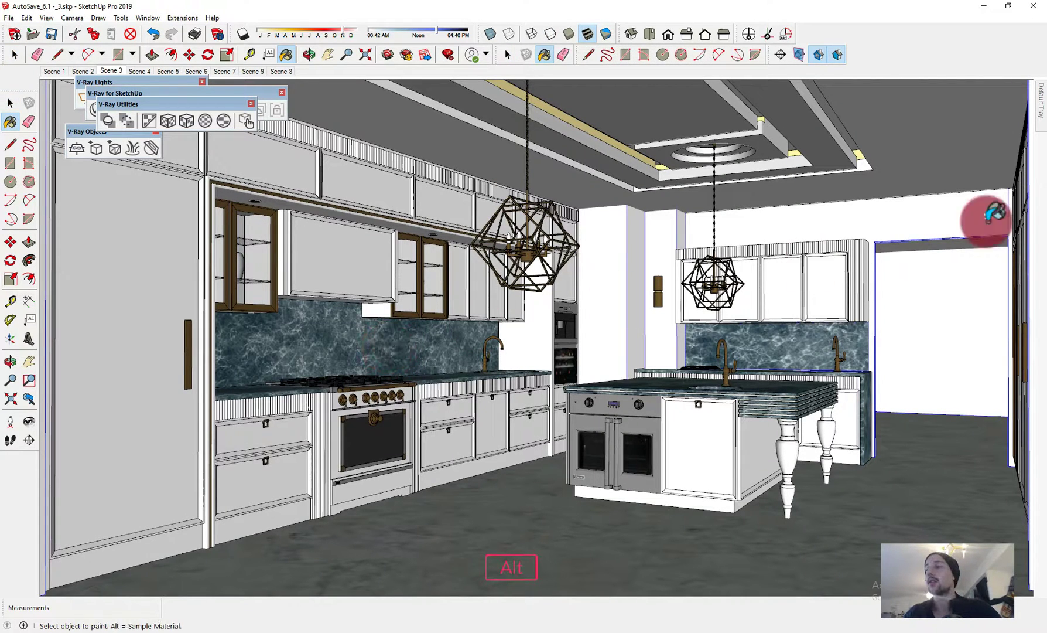
left_click(1031, 106)
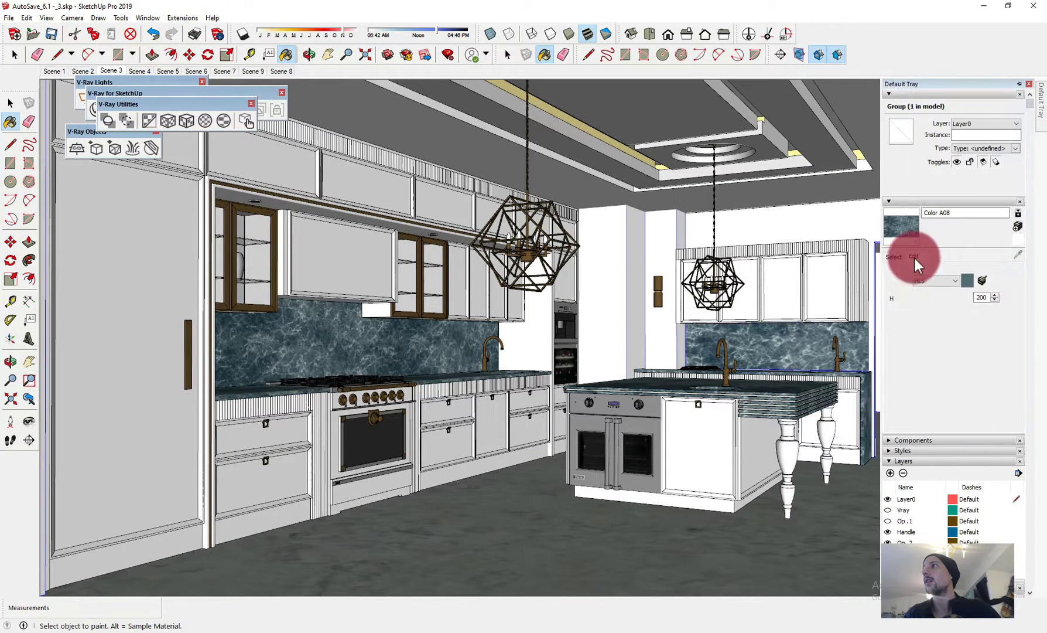
left_click(899, 257)
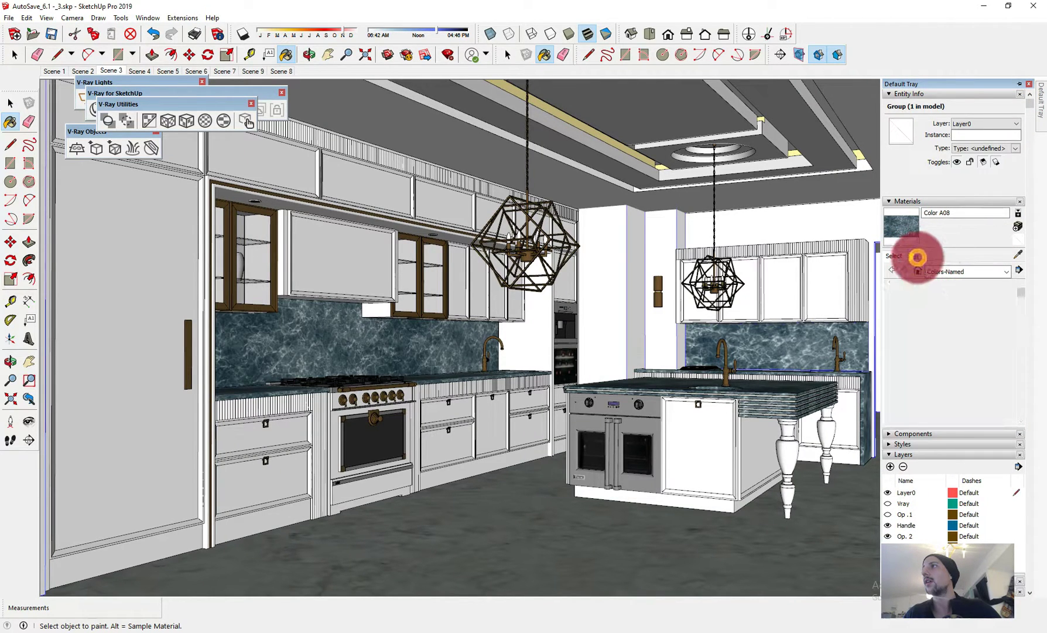
left_click(915, 256)
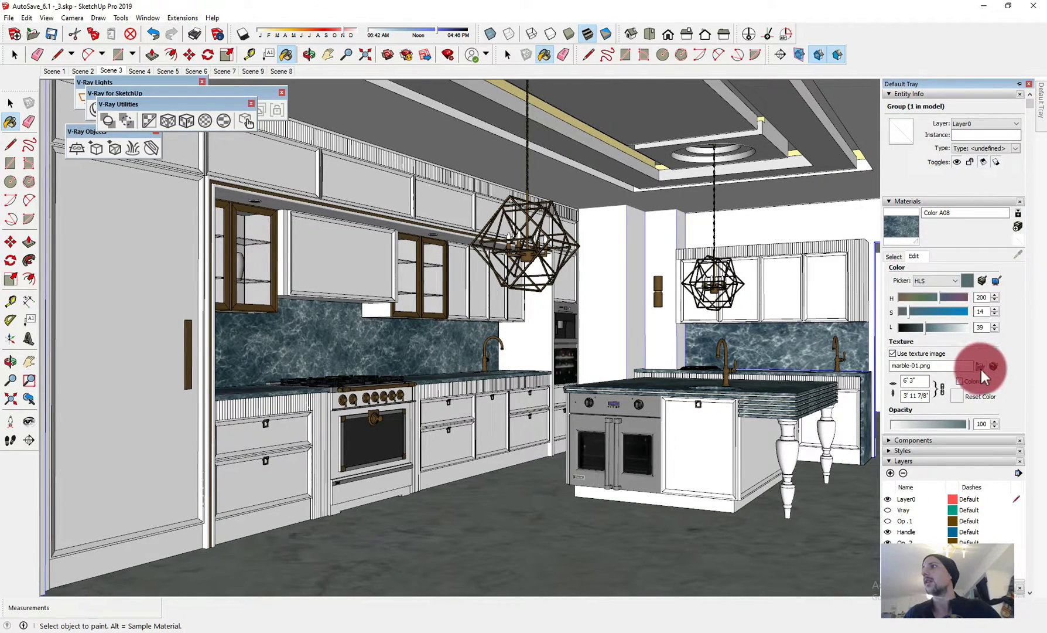
left_click(979, 366)
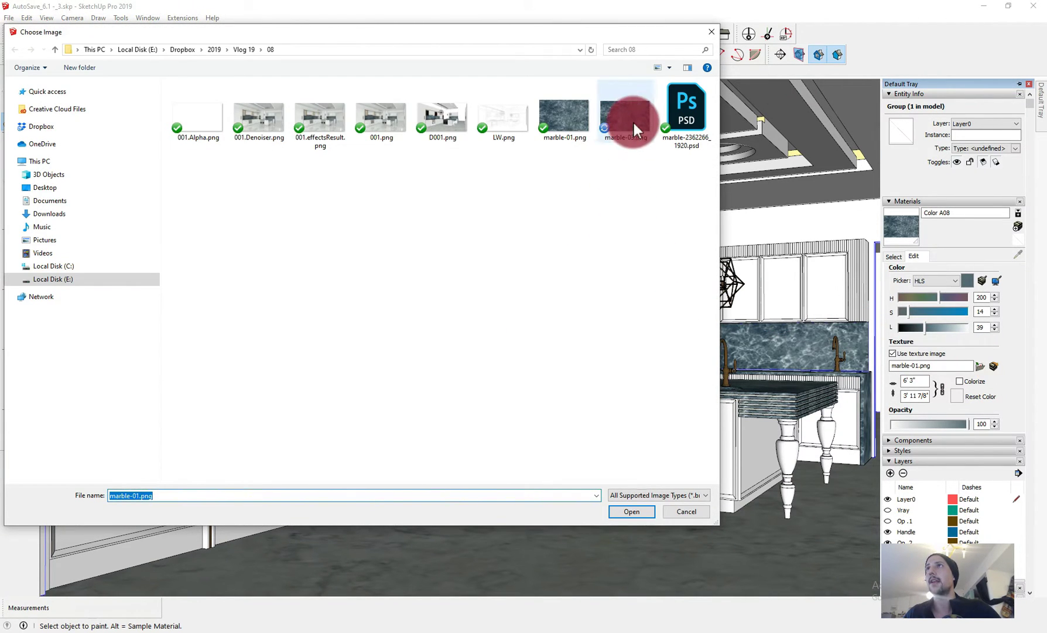
double_click(631, 117)
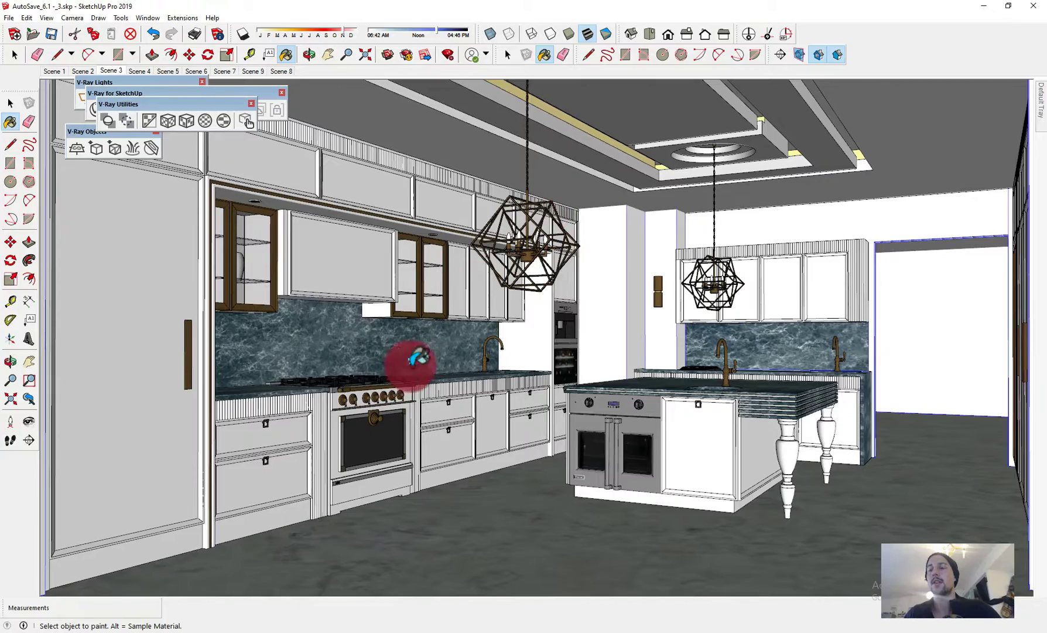
- Turn off the texture image of the blue marble material and load marble-03.png into it again
scroll(419, 356, "up", 8)
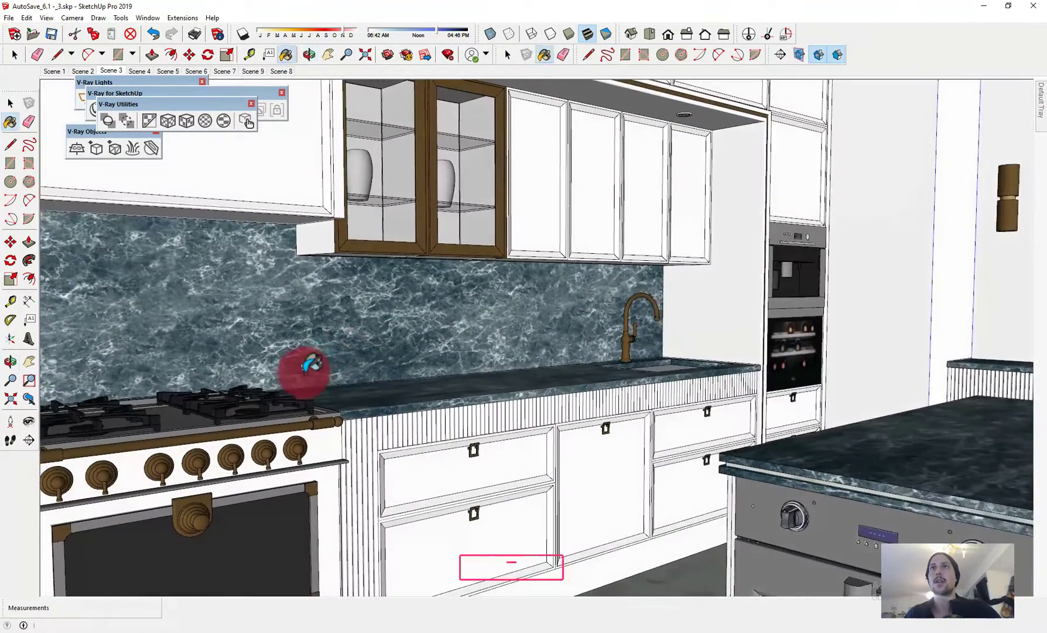
key("space")
scroll(304, 360, "up", 4)
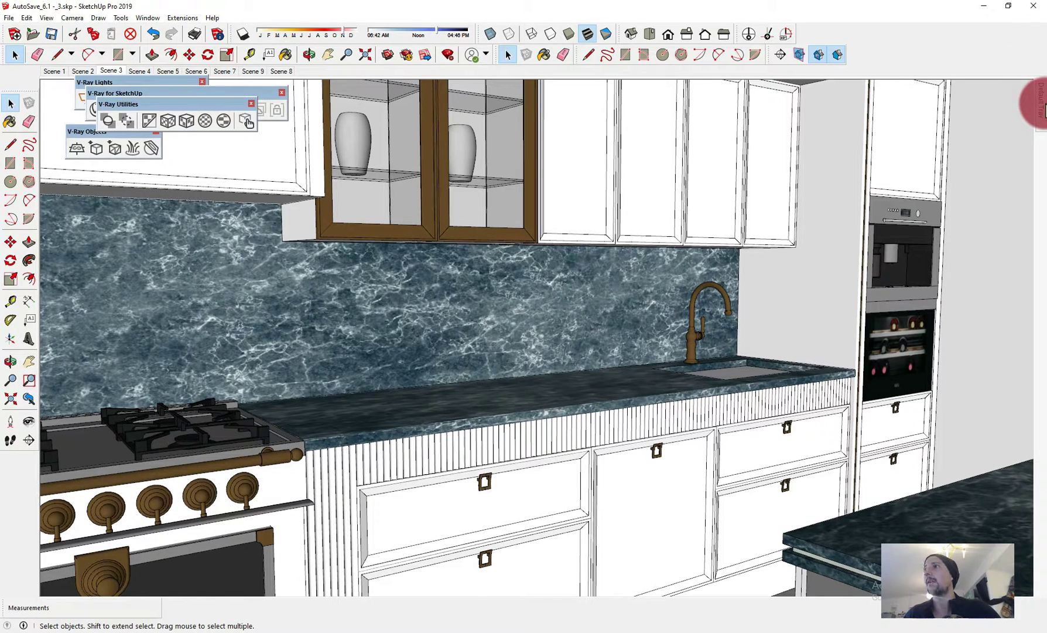
left_click(1040, 104)
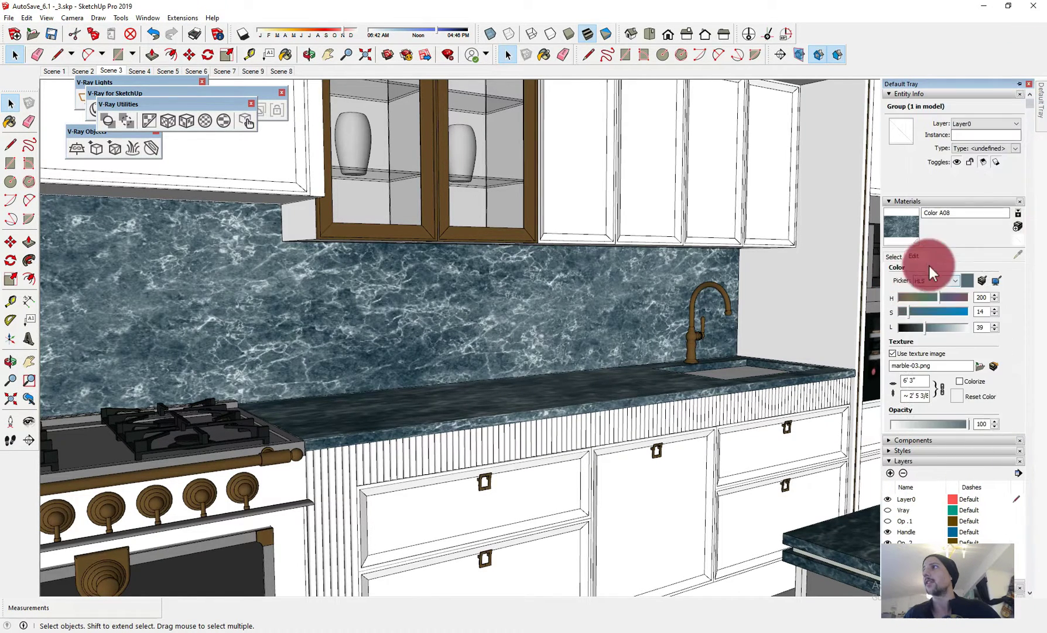
left_click(893, 354)
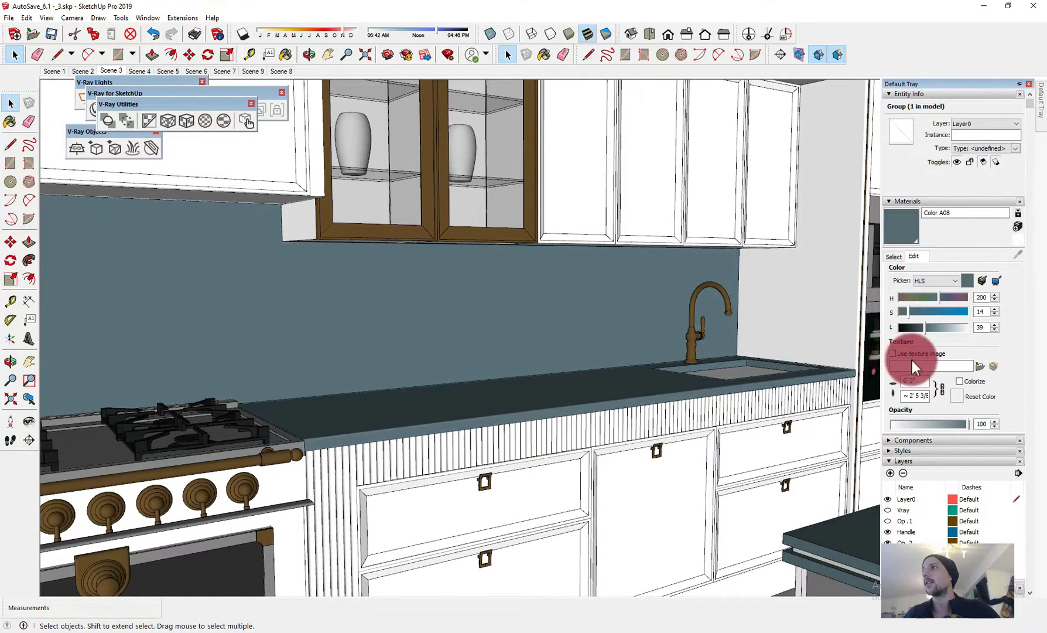
left_click(979, 366)
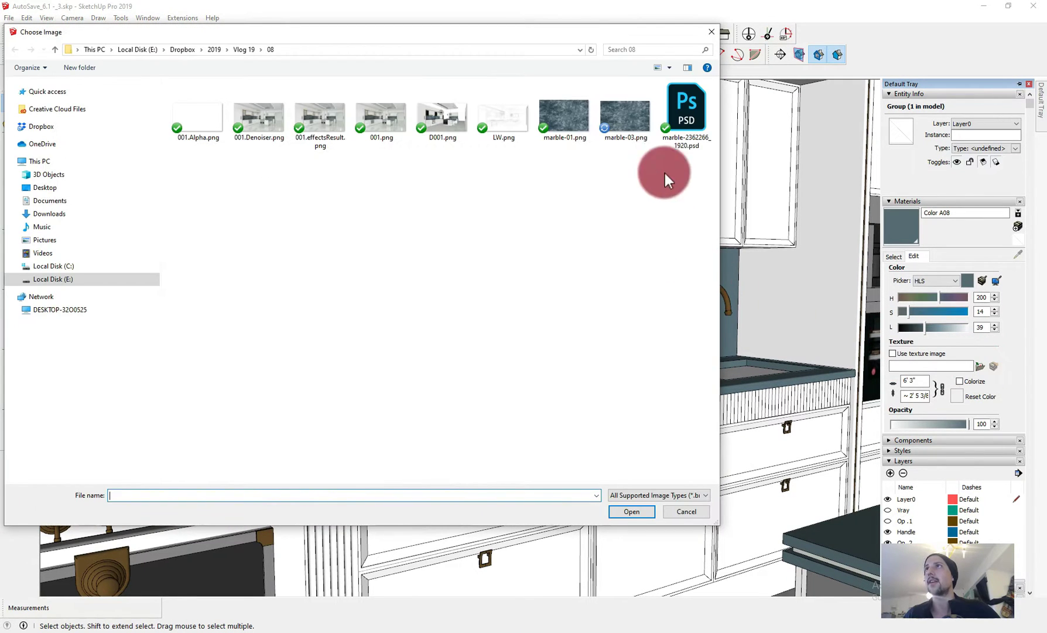
double_click(636, 120)
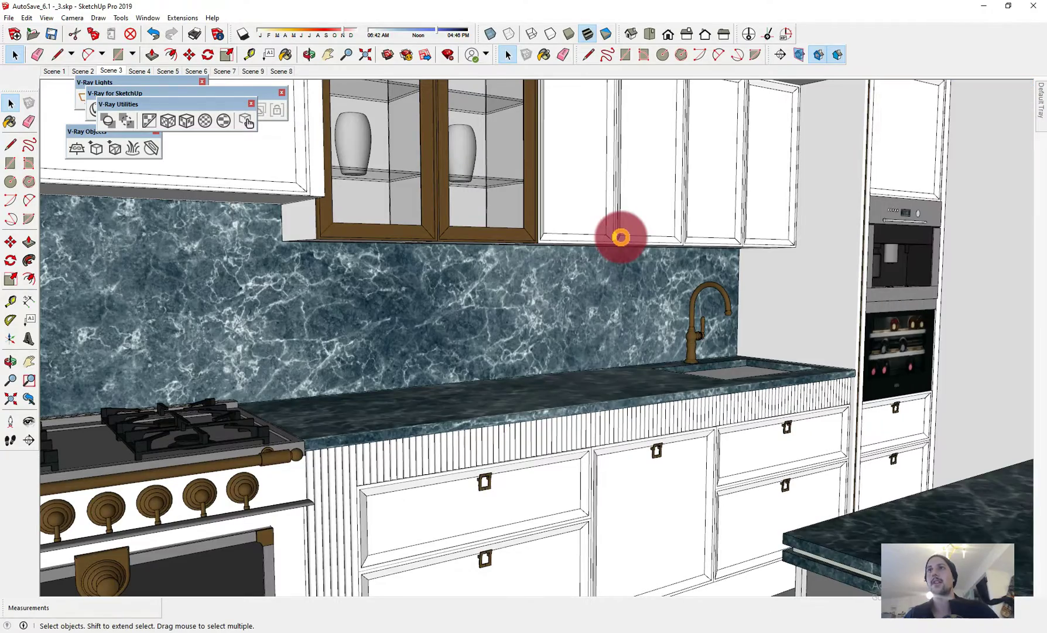
- Set the marble texture's width to 150 and view the result on the backsplash and countertops
left_click_drag(621, 237, 660, 408)
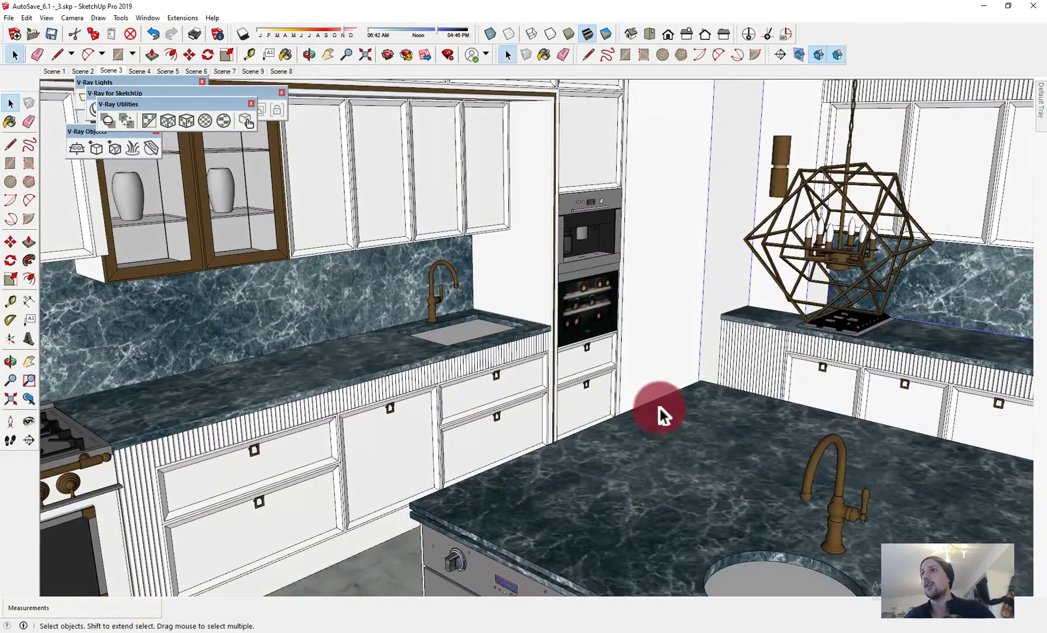
mouse_move(1040, 94)
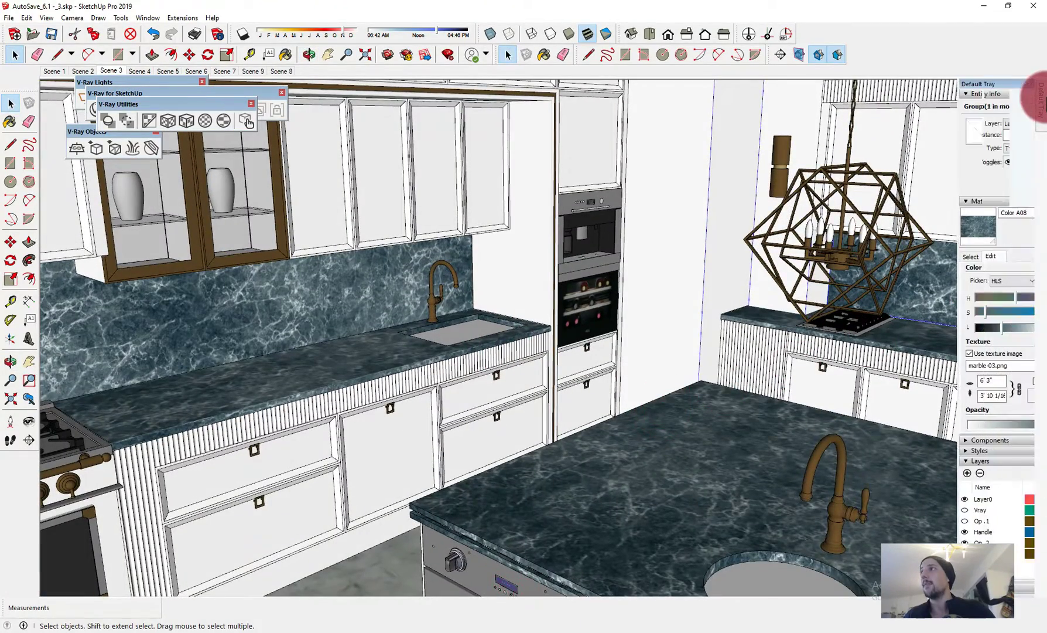
left_click_drag(922, 379, 885, 385)
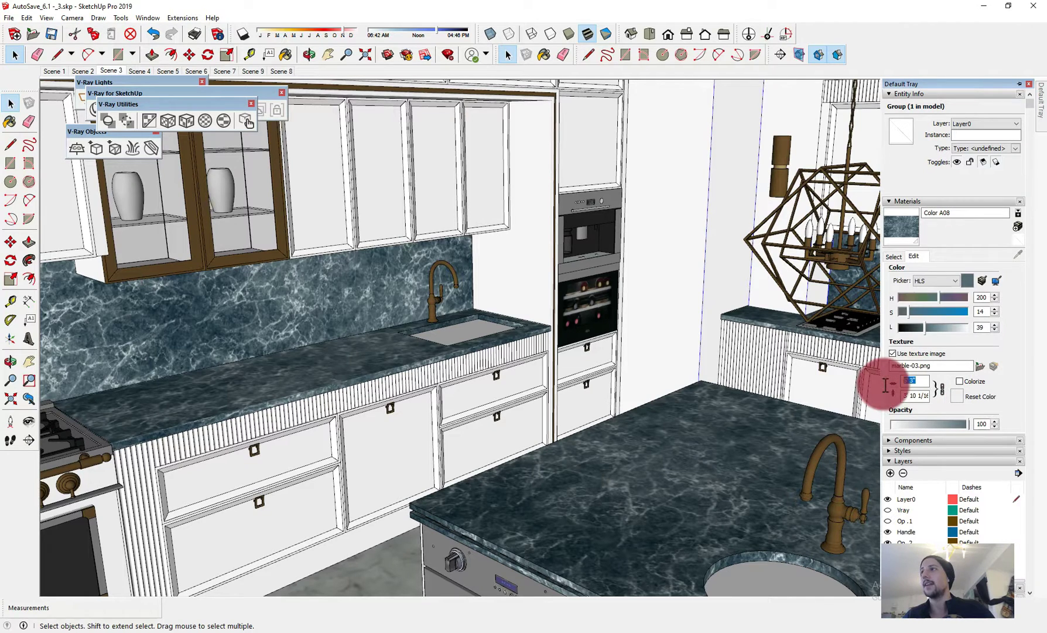
type("15")
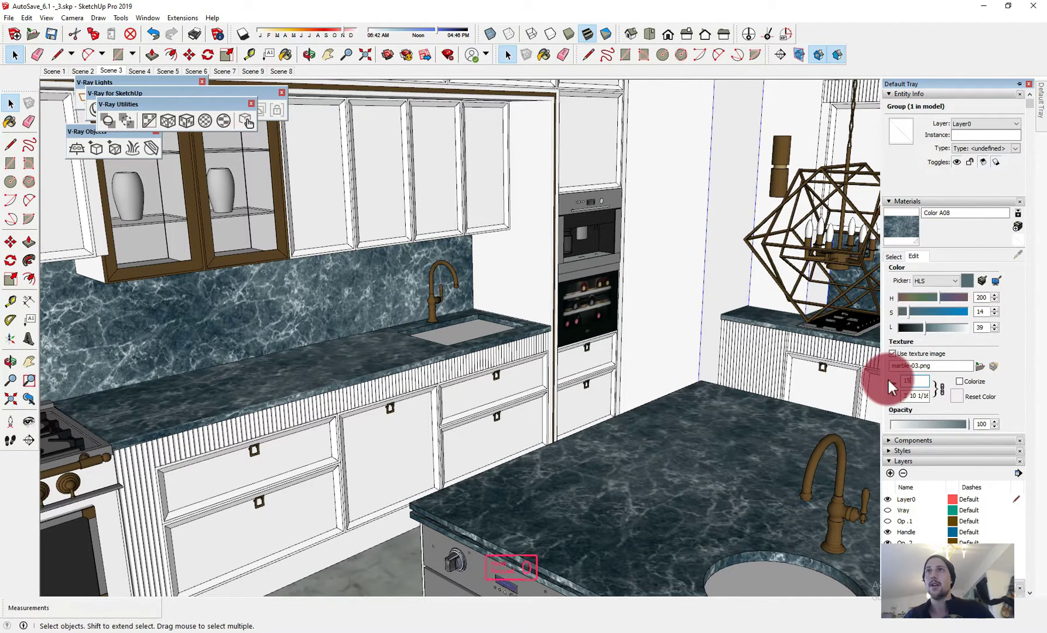
type("0")
key("Return")
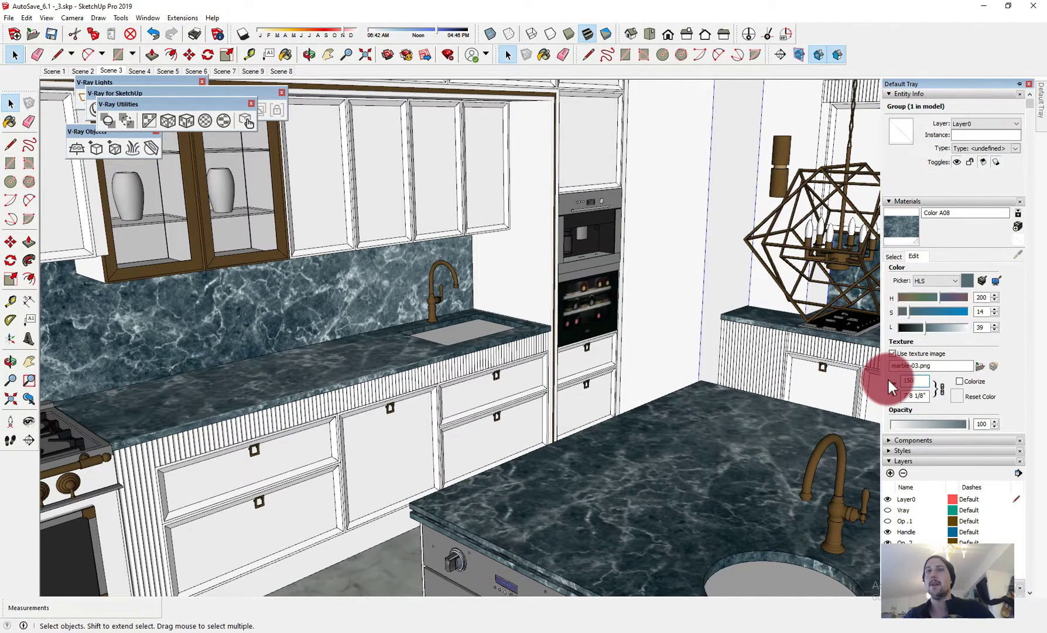
left_click_drag(869, 374, 710, 305)
key("space")
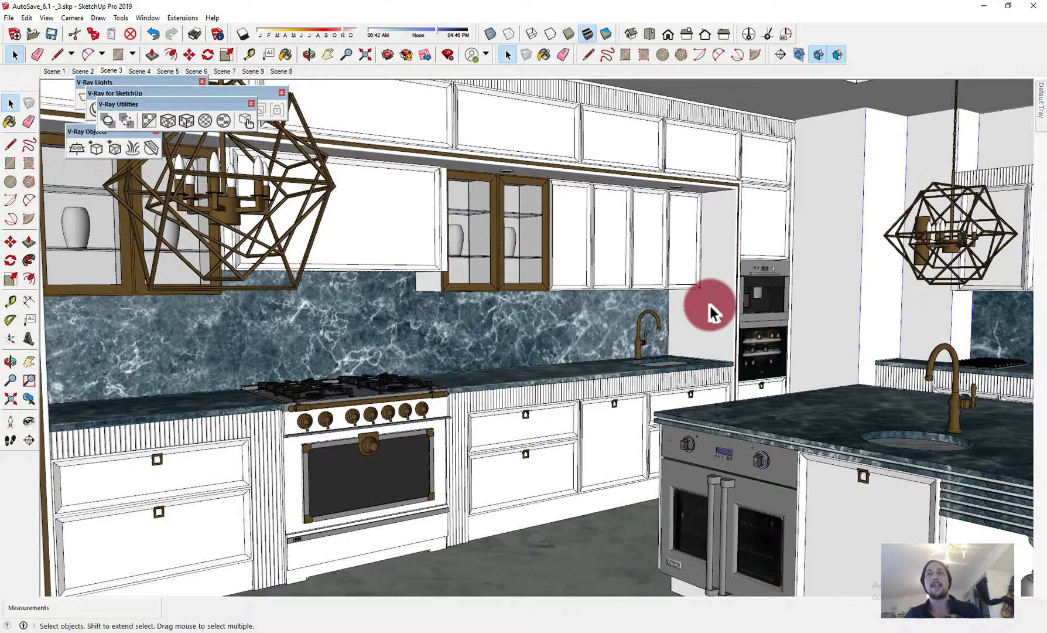